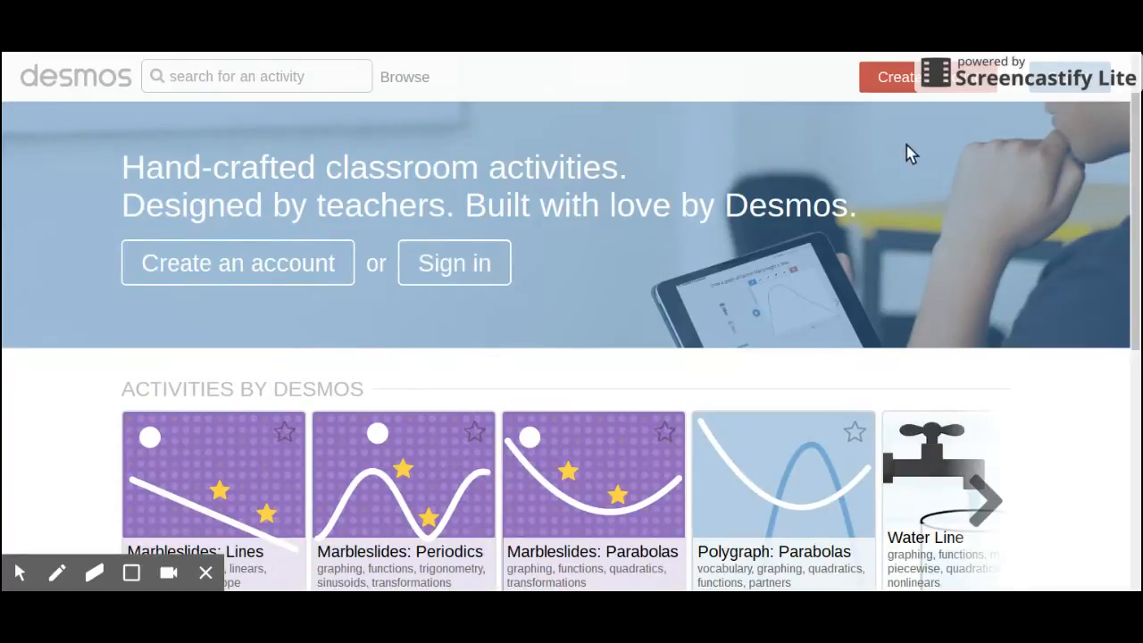
Step: Sign in to the Desmos teacher site with the Google account
{"action": "left_click", "coordinate": [1072, 85]}
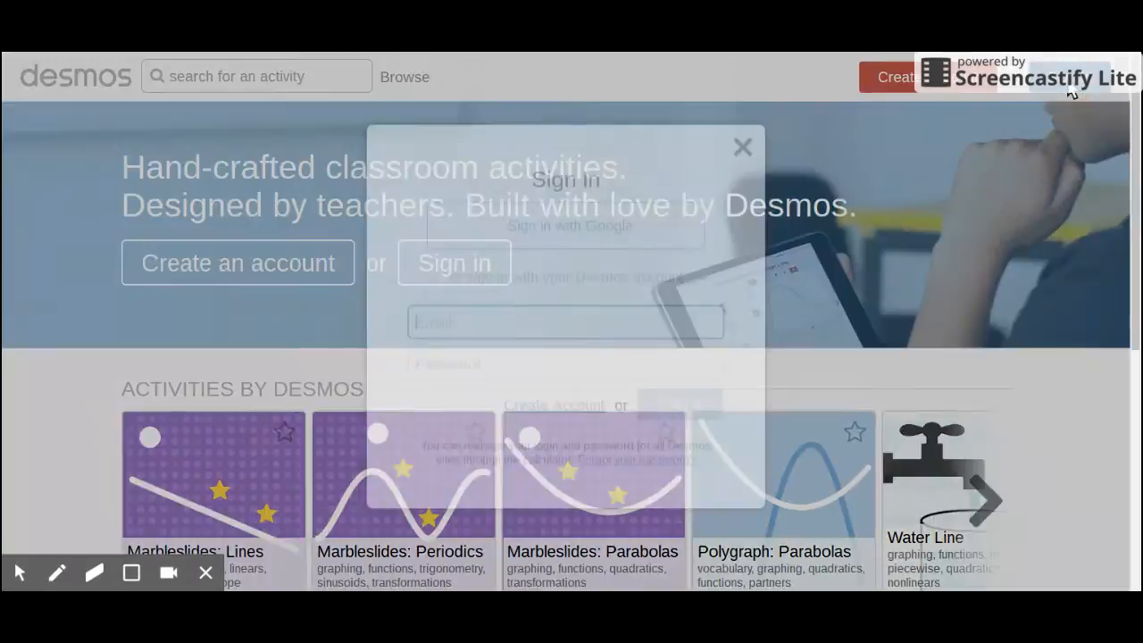
{"action": "left_click", "coordinate": [533, 239]}
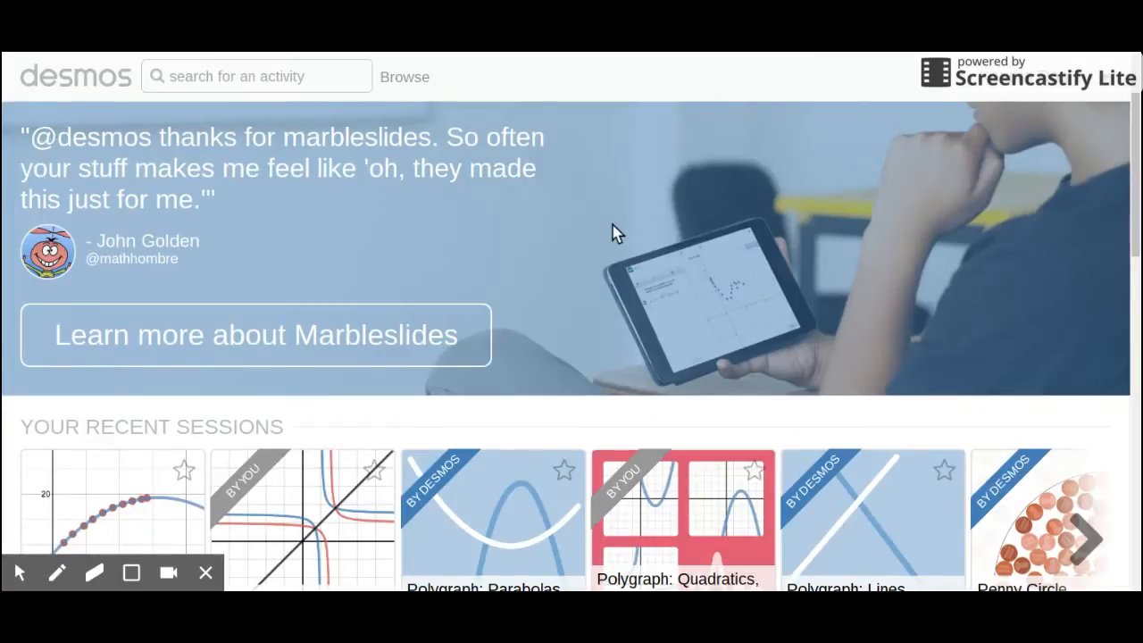
Step: Look through the recent sessions, activities by Desmos, custom activities and starred activities on the home page
{"action": "scroll", "coordinate": [613, 235], "scroll_direction": "down", "scroll_amount": 2}
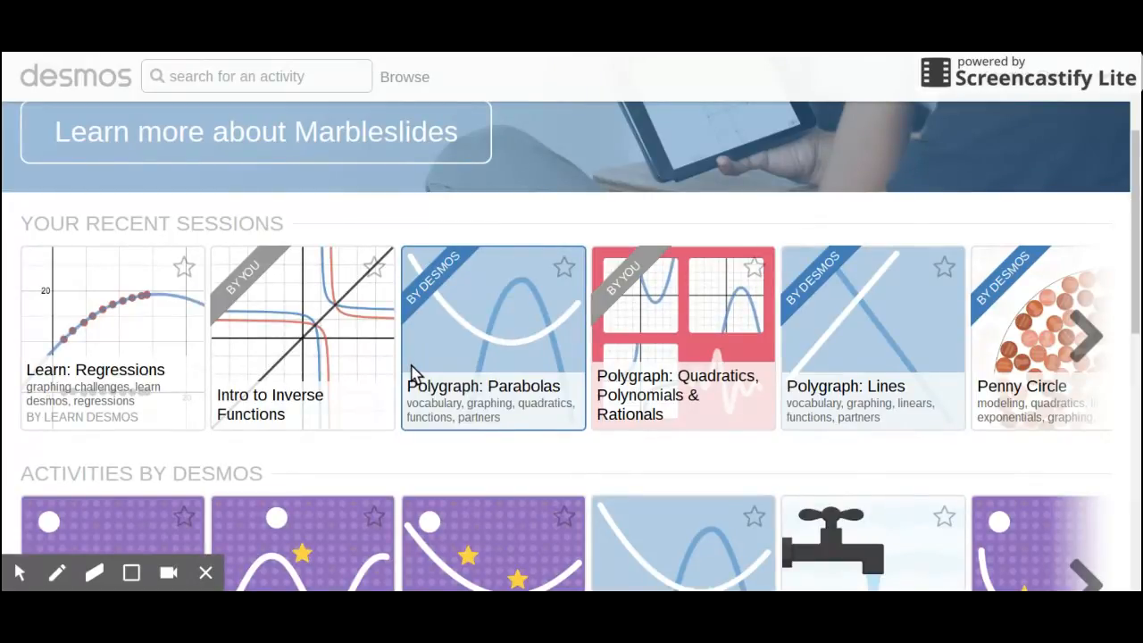
{"action": "scroll", "coordinate": [414, 373], "scroll_direction": "down", "scroll_amount": 3}
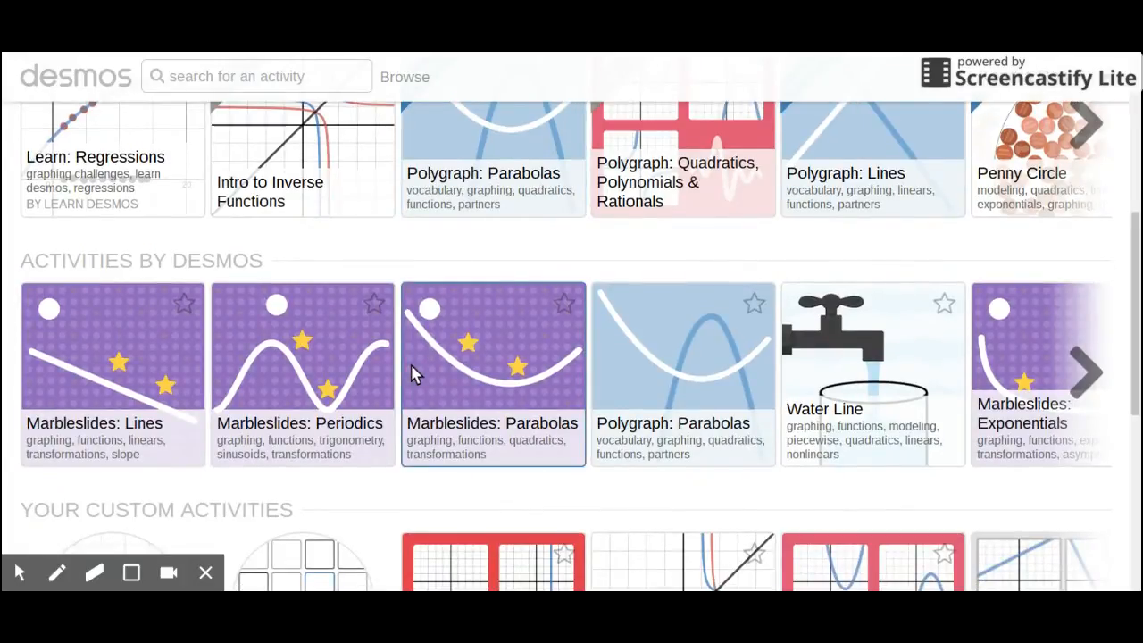
{"action": "scroll", "coordinate": [414, 373], "scroll_direction": "down", "scroll_amount": 3}
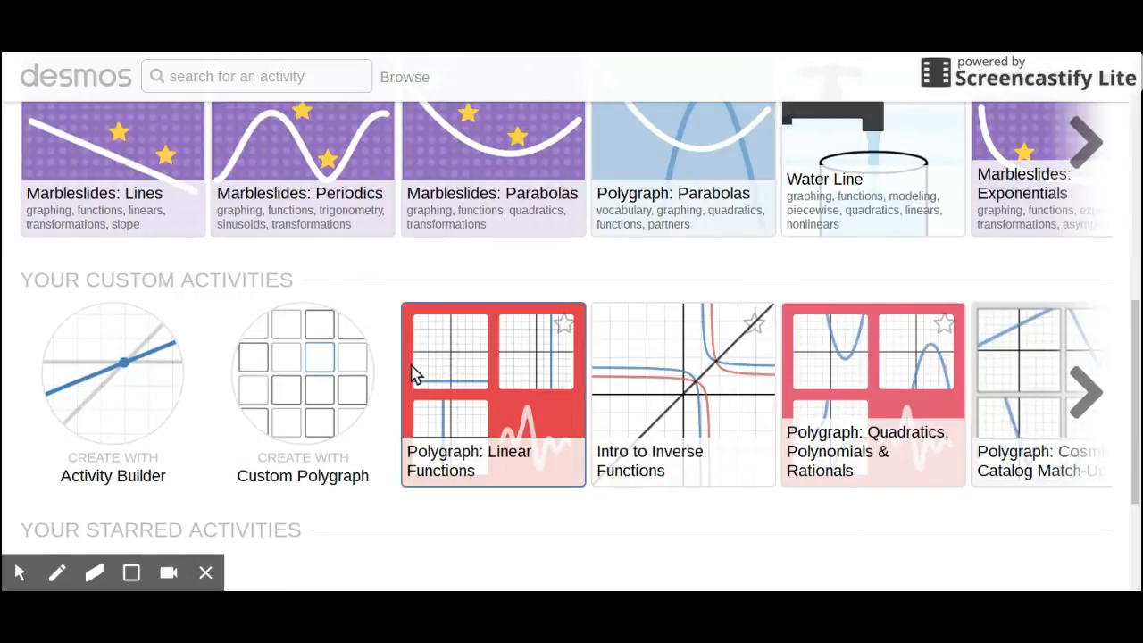
{"action": "scroll", "coordinate": [413, 374], "scroll_direction": "down", "scroll_amount": 3}
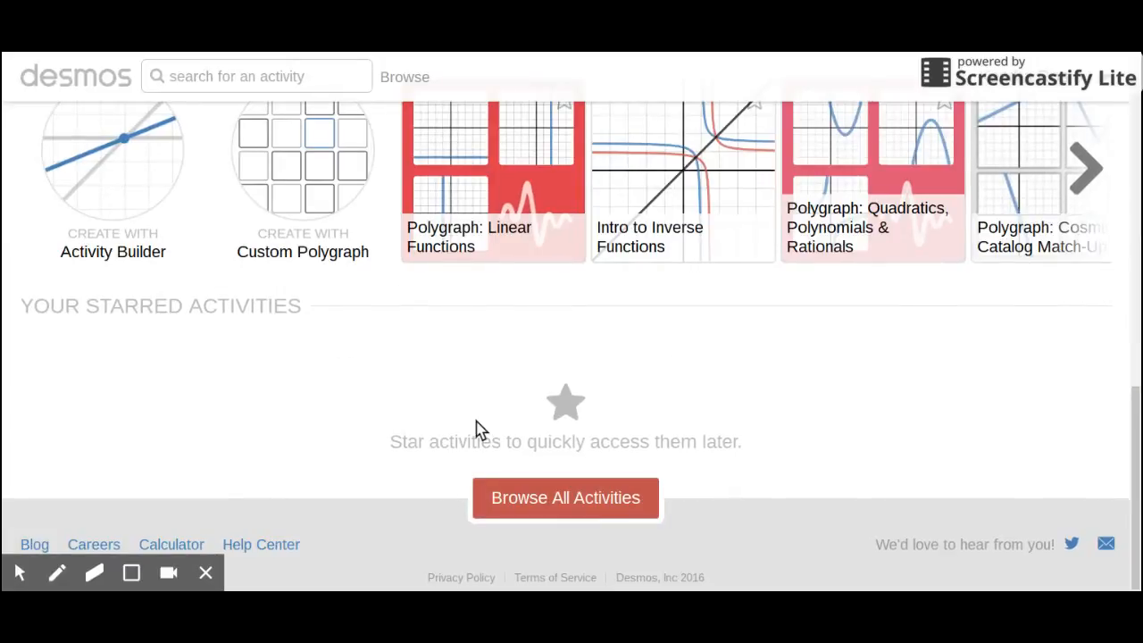
{"action": "scroll", "coordinate": [476, 429], "scroll_direction": "up", "scroll_amount": 2}
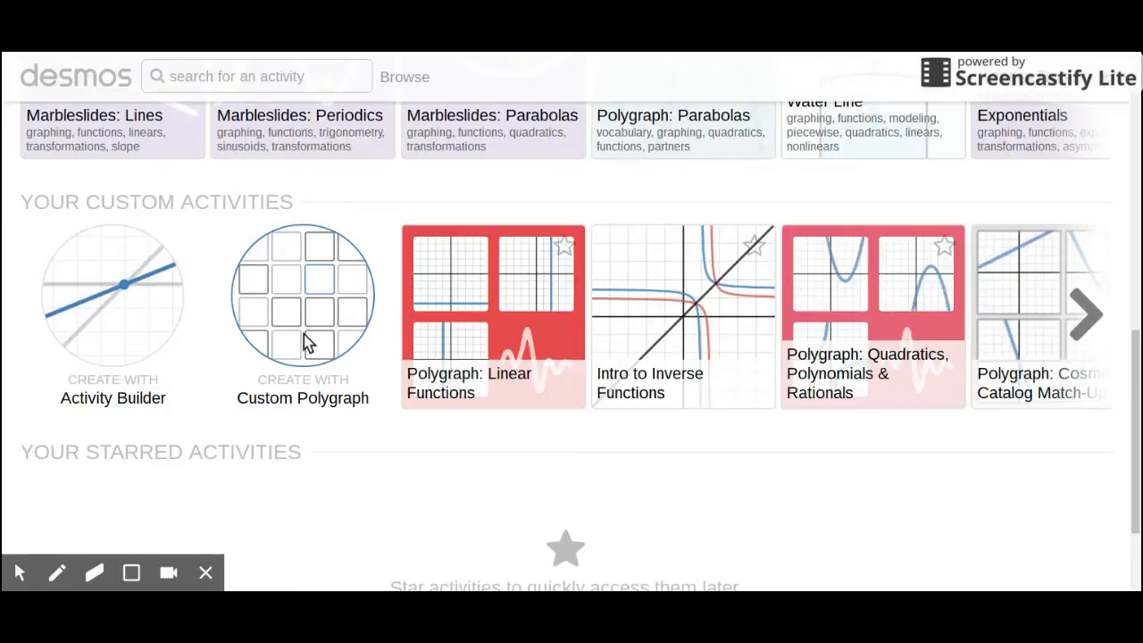
{"action": "scroll", "coordinate": [304, 344], "scroll_direction": "up", "scroll_amount": 2}
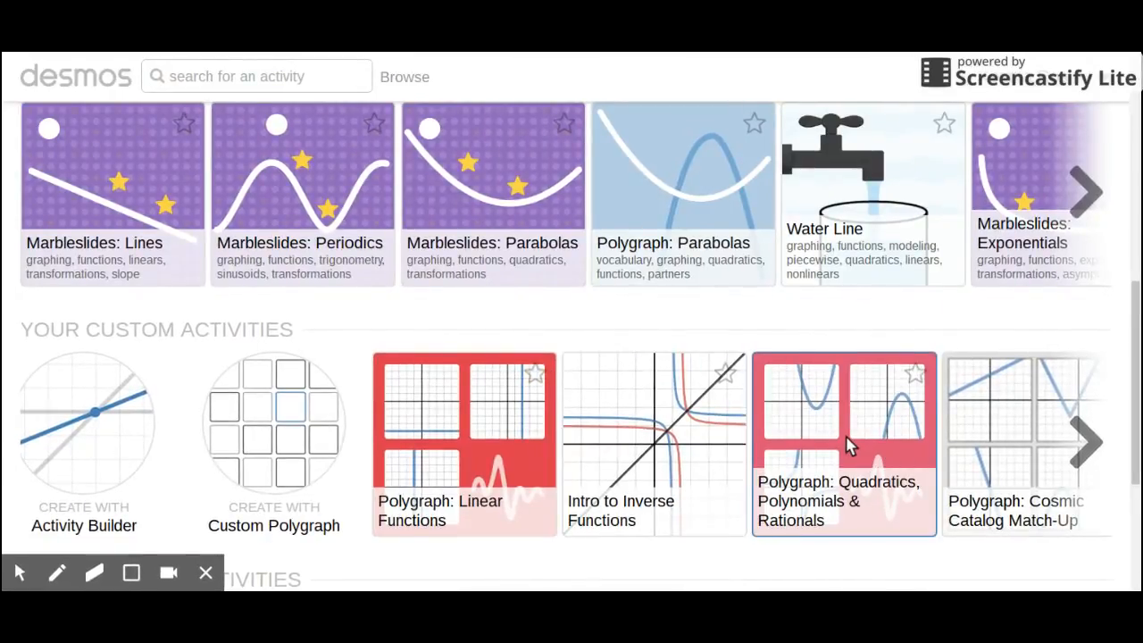
Step: Open the full details page of the custom activity "Polygraph: Quadratics, Polynomials & Rationals"
{"action": "scroll", "coordinate": [849, 446], "scroll_direction": "down", "scroll_amount": 3}
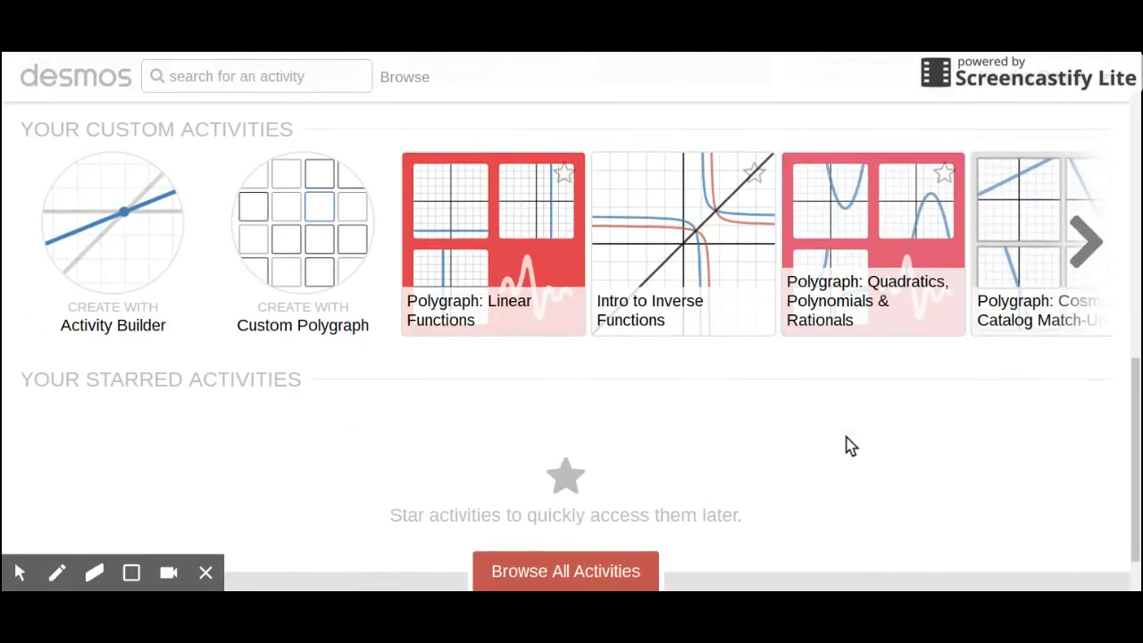
{"action": "left_click", "coordinate": [869, 242]}
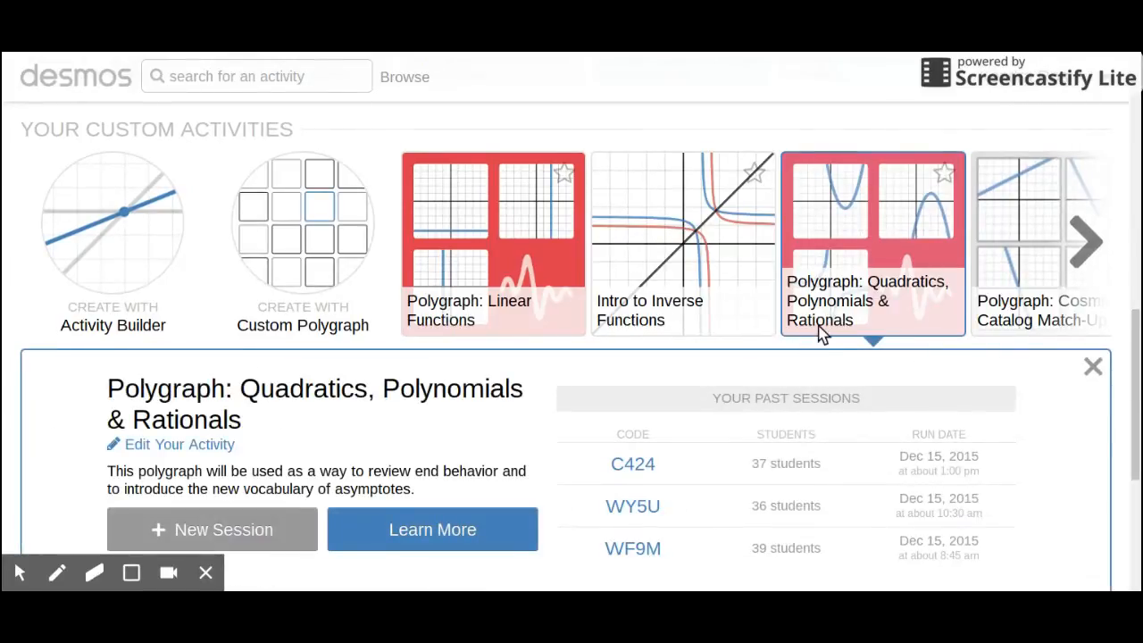
{"action": "scroll", "coordinate": [822, 333], "scroll_direction": "down", "scroll_amount": 1}
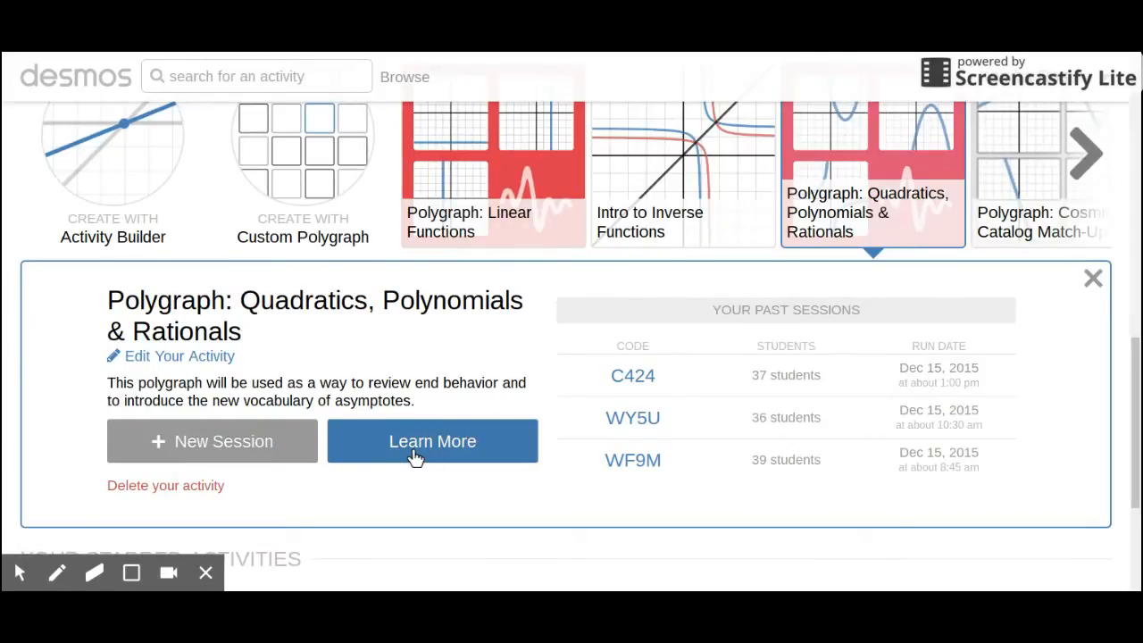
{"action": "left_click", "coordinate": [415, 457]}
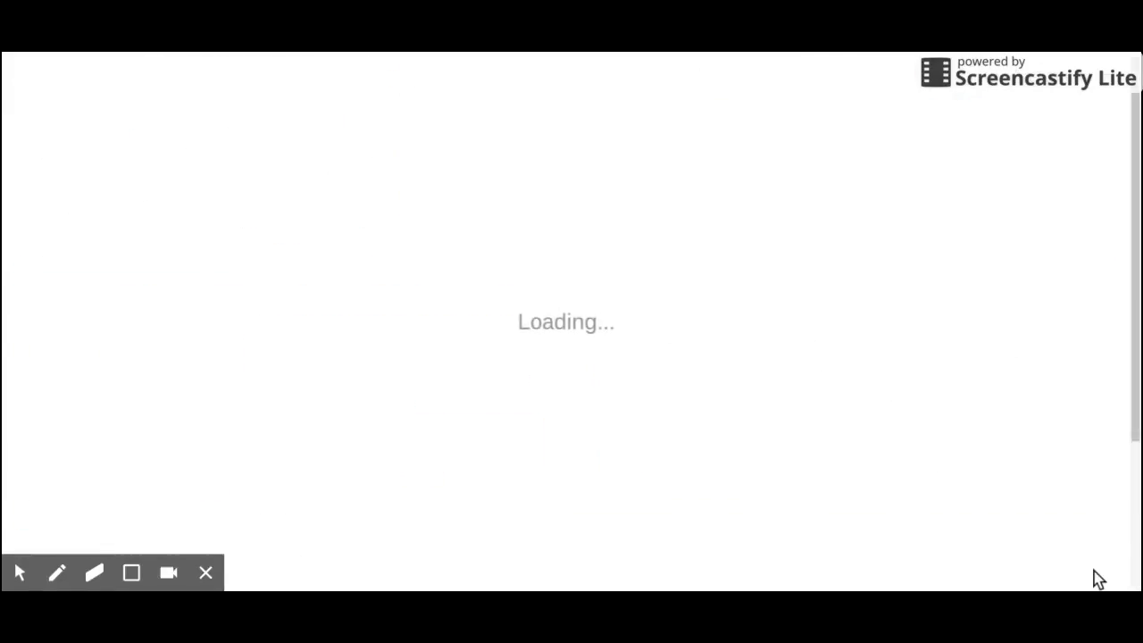
Step: Review the activity's graphs, expand the additional information, and read how Polygraph works and the student and teacher experience sections
{"action": "scroll", "coordinate": [1099, 579], "scroll_direction": "down", "scroll_amount": 3}
{"action": "scroll", "coordinate": [1099, 578], "scroll_direction": "down", "scroll_amount": 2}
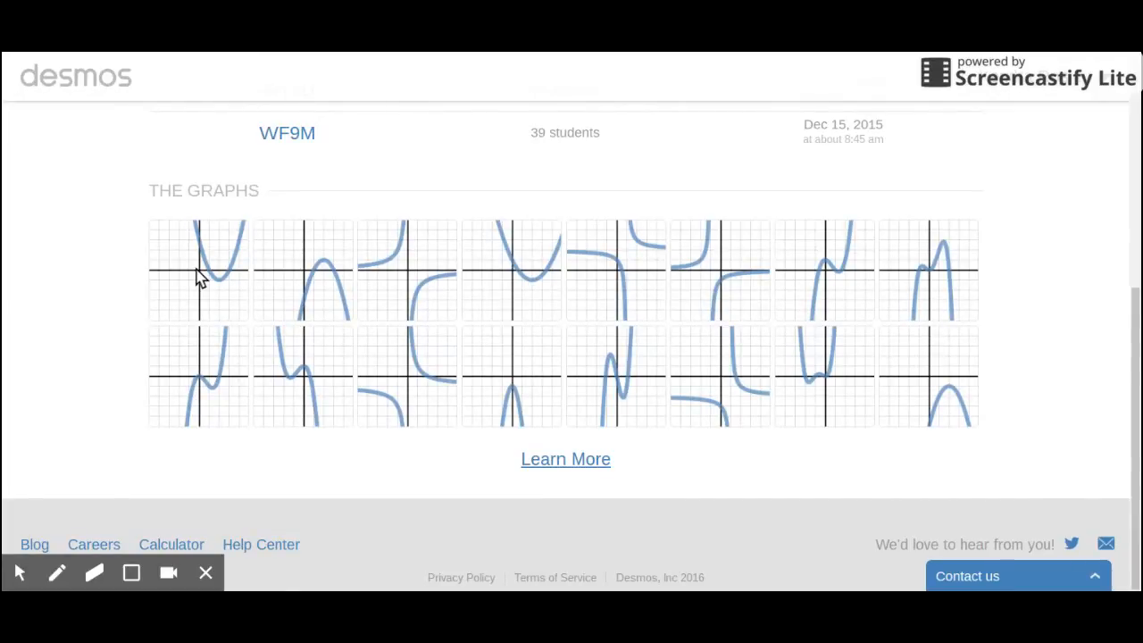
{"action": "left_click", "coordinate": [566, 459]}
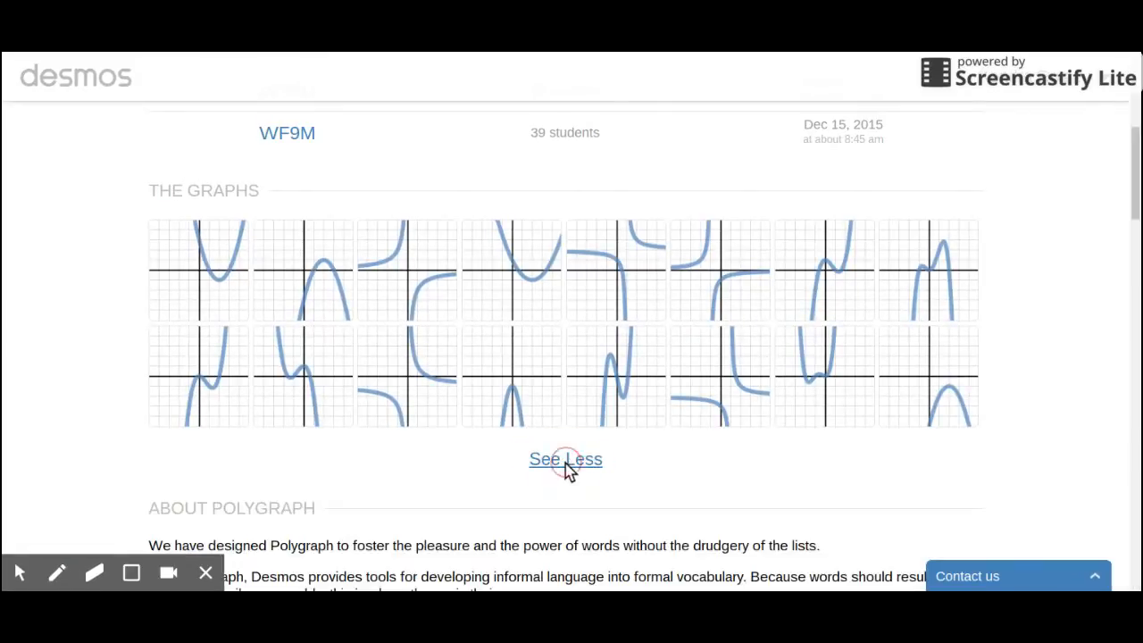
{"action": "scroll", "coordinate": [568, 472], "scroll_direction": "down", "scroll_amount": 3}
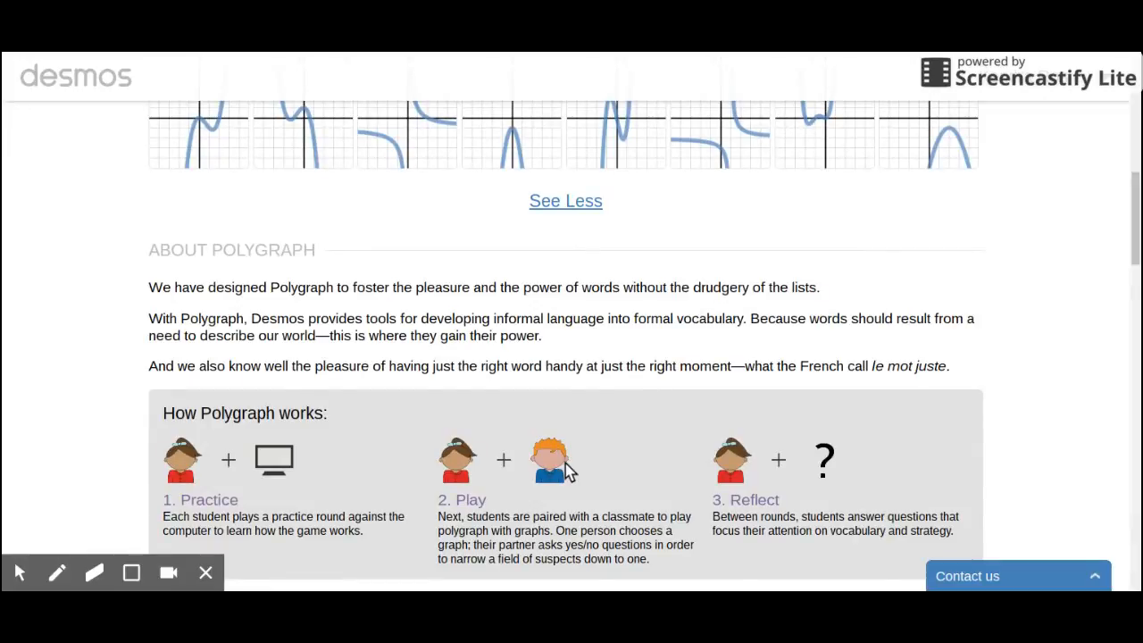
{"action": "scroll", "coordinate": [570, 471], "scroll_direction": "down", "scroll_amount": 4}
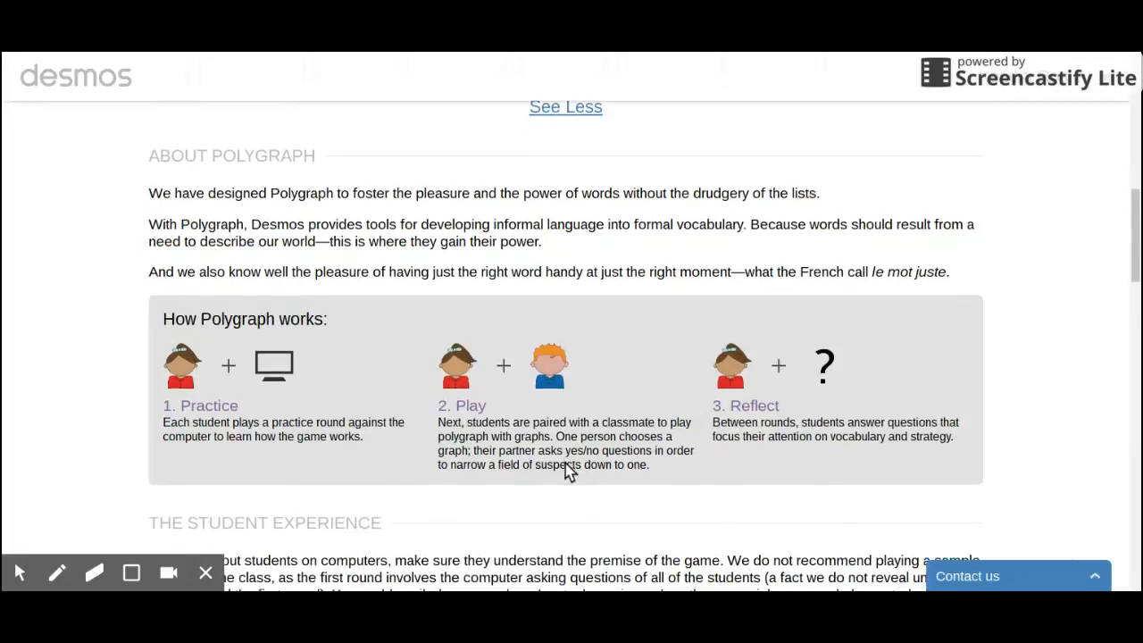
{"action": "scroll", "coordinate": [570, 471], "scroll_direction": "down", "scroll_amount": 1}
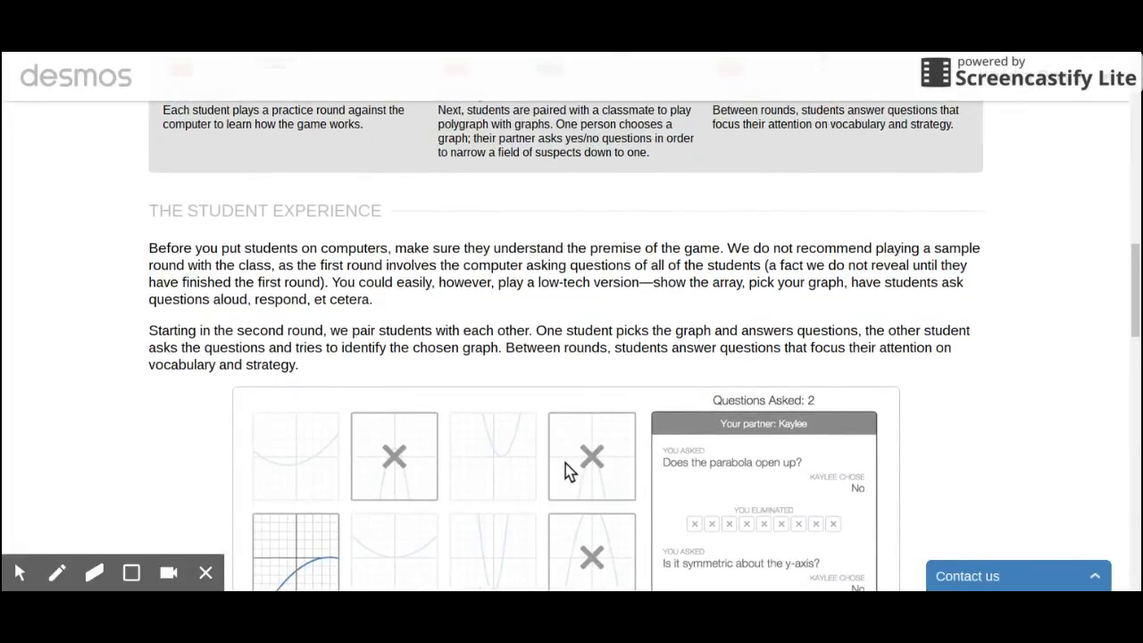
{"action": "scroll", "coordinate": [570, 472], "scroll_direction": "down", "scroll_amount": 10}
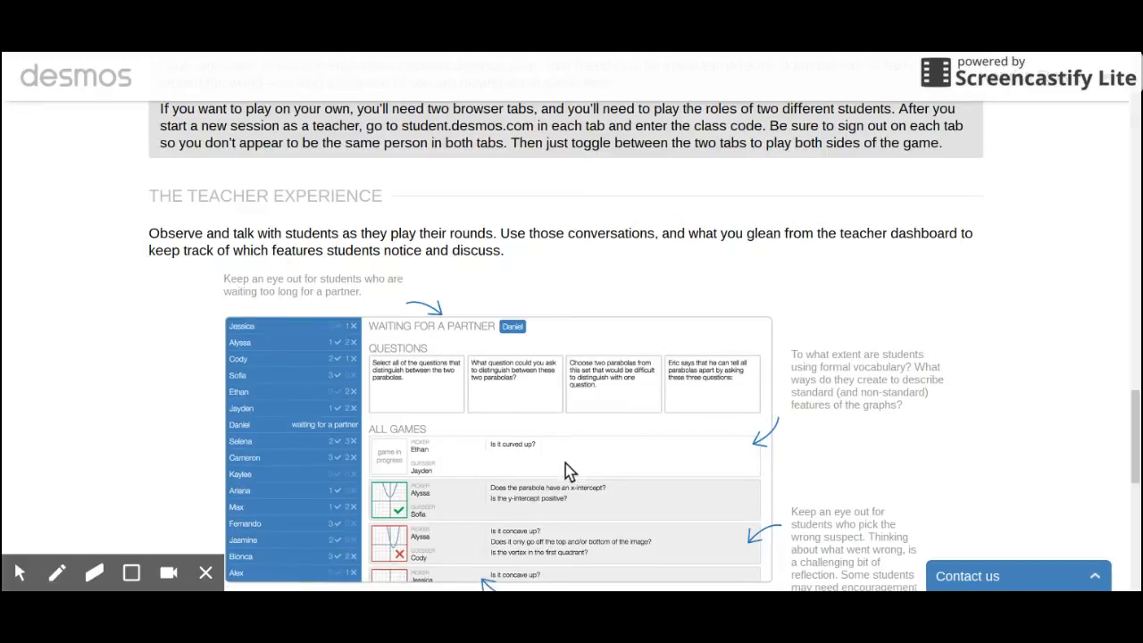
{"action": "scroll", "coordinate": [570, 470], "scroll_direction": "up", "scroll_amount": 20}
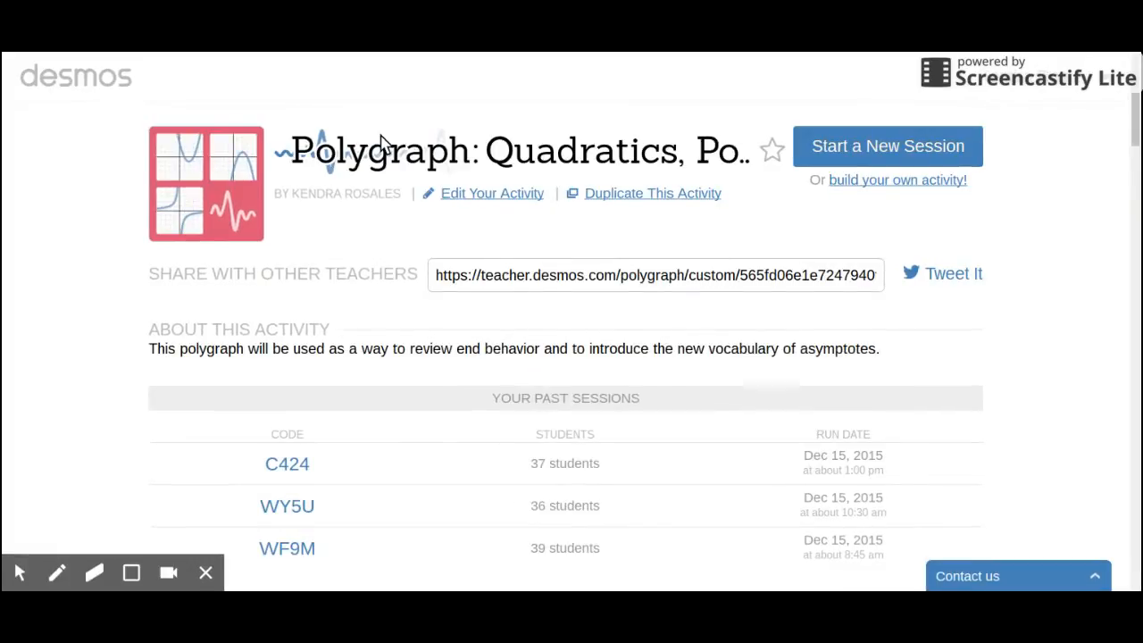
Step: Return to the home page and start creating a new Custom Polygraph from the custom activities section
{"action": "left_click", "coordinate": [120, 60]}
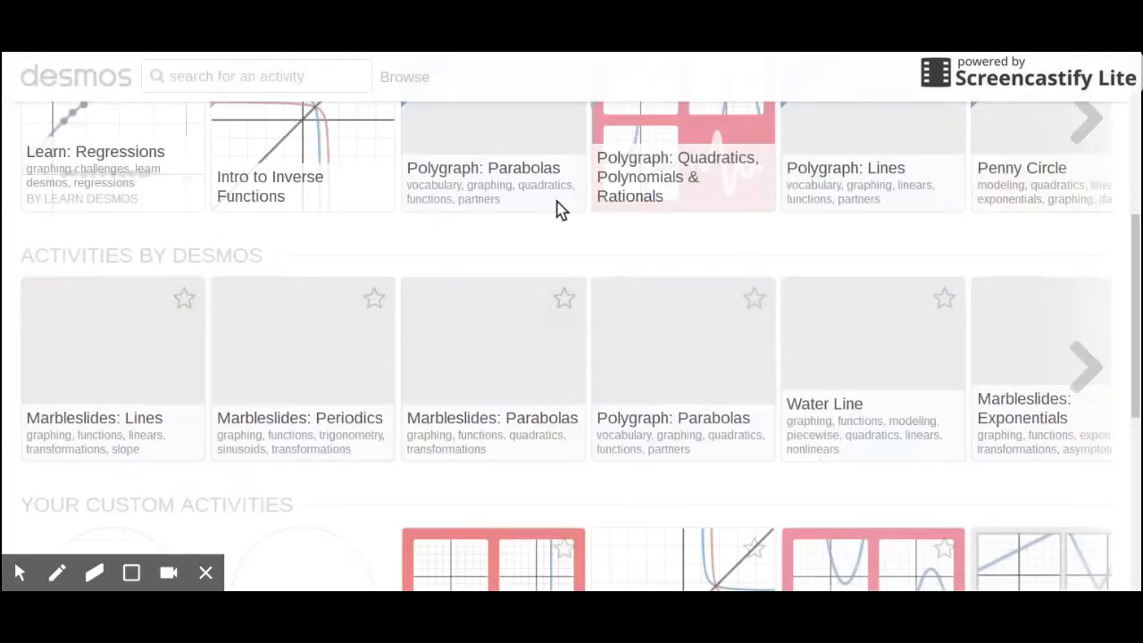
{"action": "scroll", "coordinate": [560, 209], "scroll_direction": "down", "scroll_amount": 4}
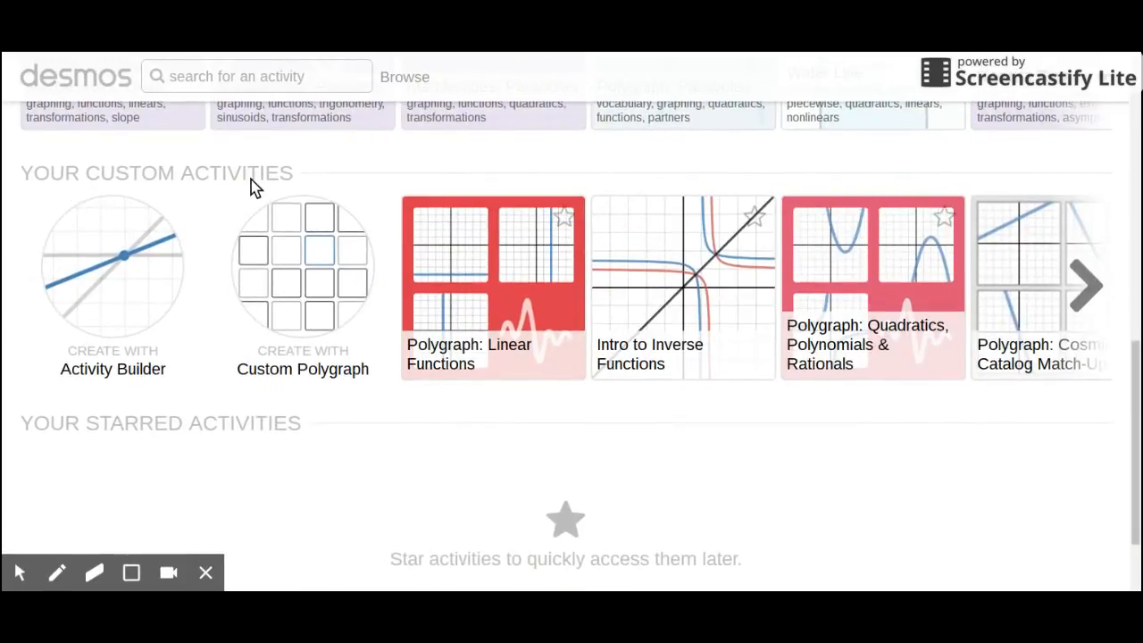
{"action": "left_click", "coordinate": [301, 284]}
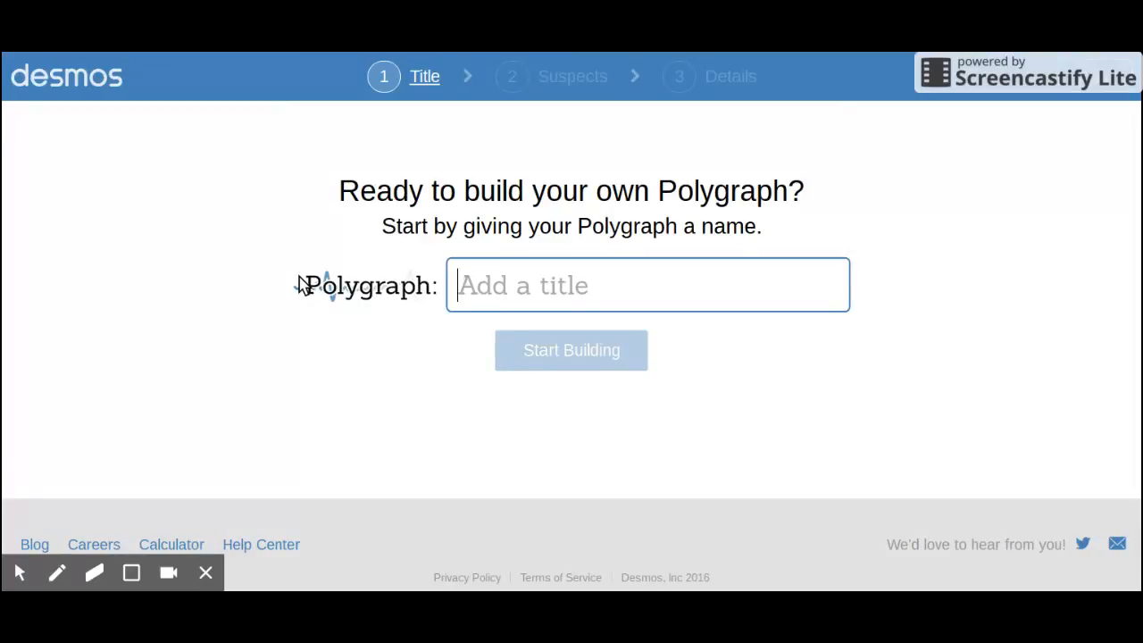
Step: Title the new Polygraph "Linear Graphs" and start building it
{"action": "type", "text": "Linear g"}
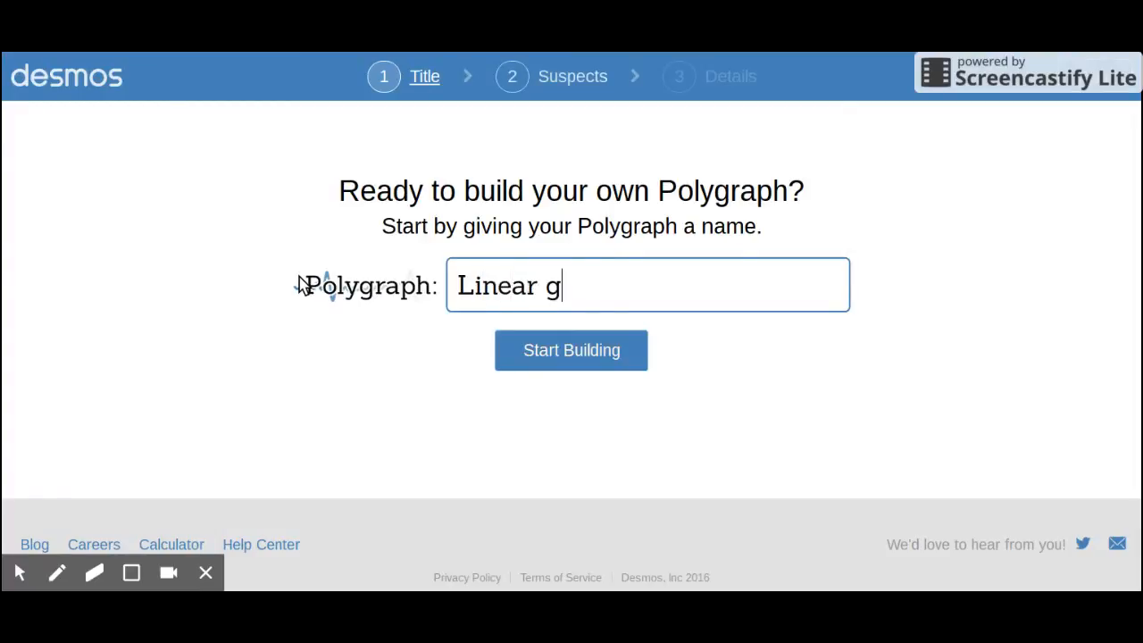
{"action": "key", "text": "BackSpace"}
{"action": "type", "text": "Graphs"}
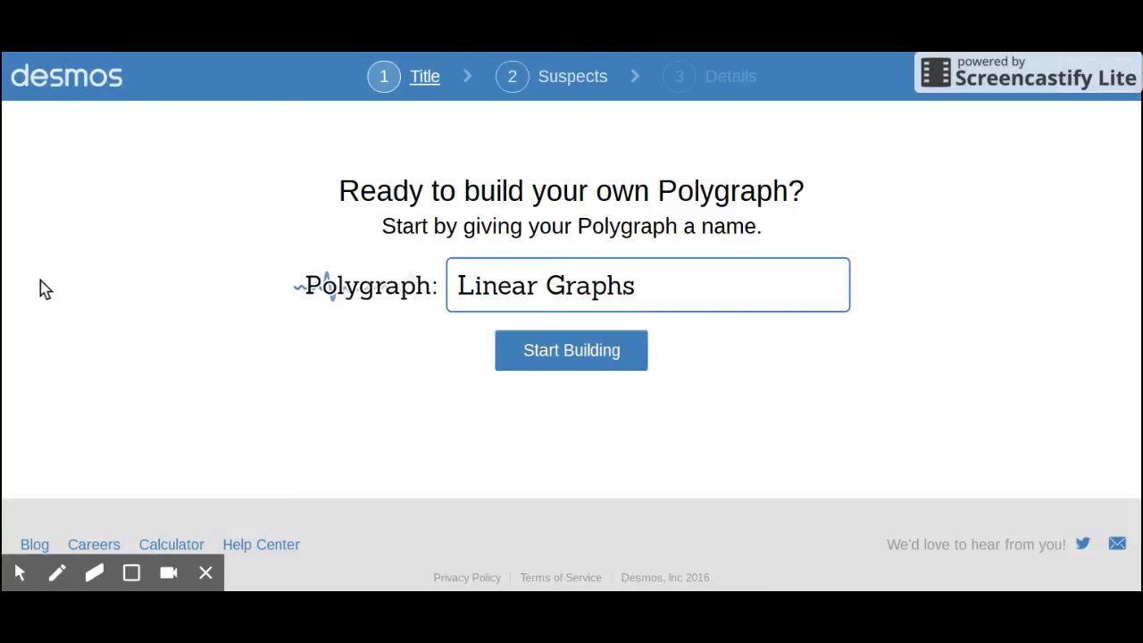
{"action": "left_click", "coordinate": [533, 360]}
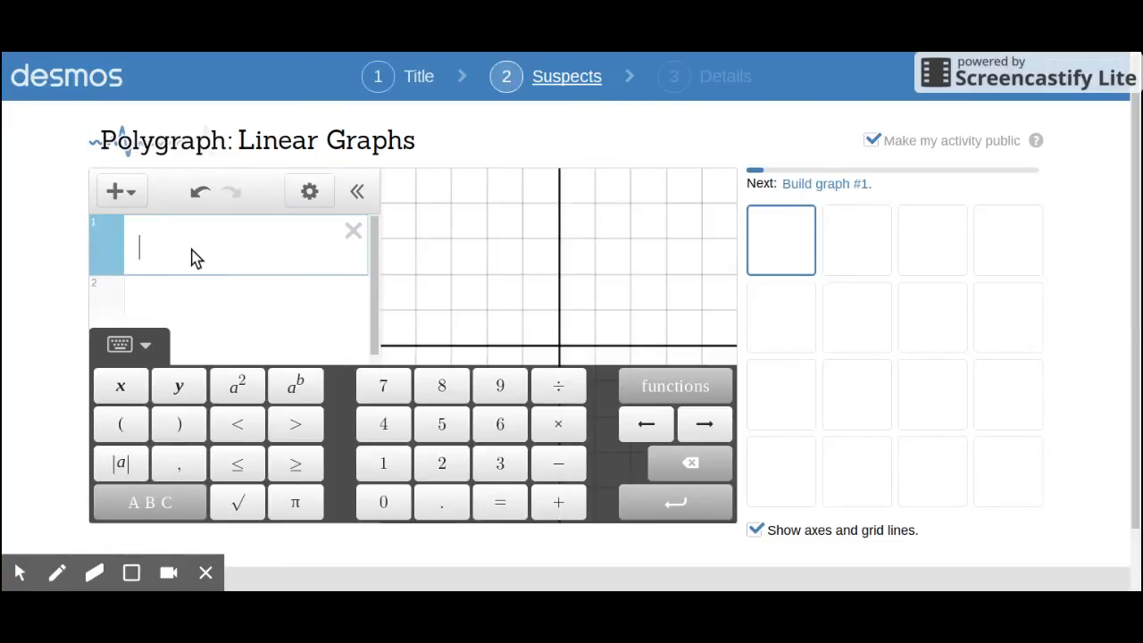
Step: Build the first two suspect graphs as the horizontal lines y=2 and y=-4
{"action": "type", "text": "y=2"}
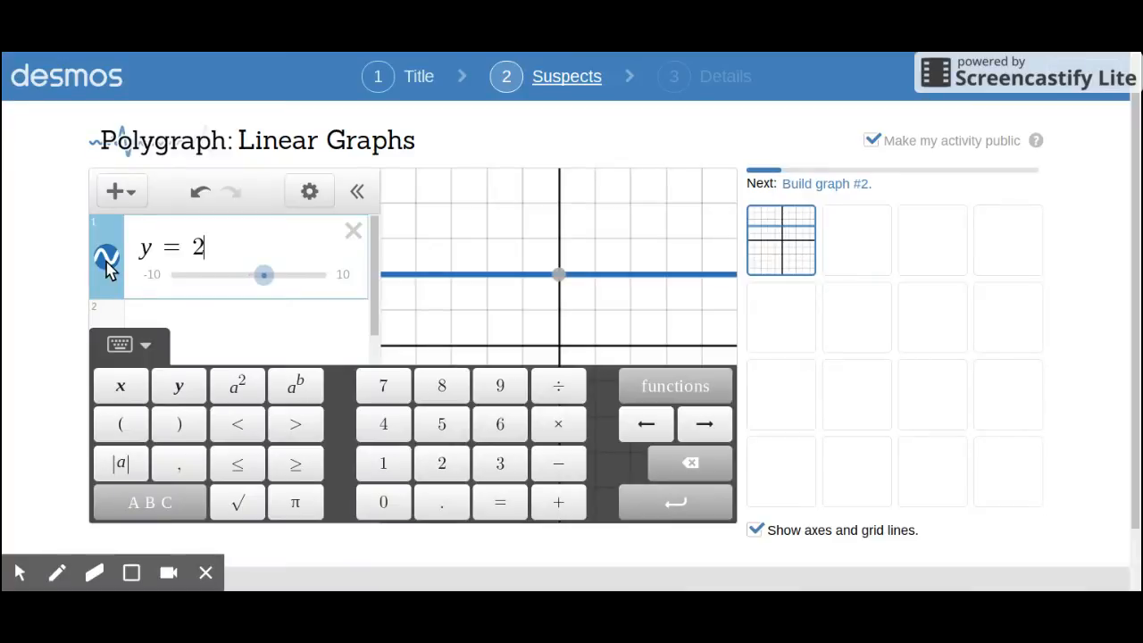
{"action": "key", "text": "Return"}
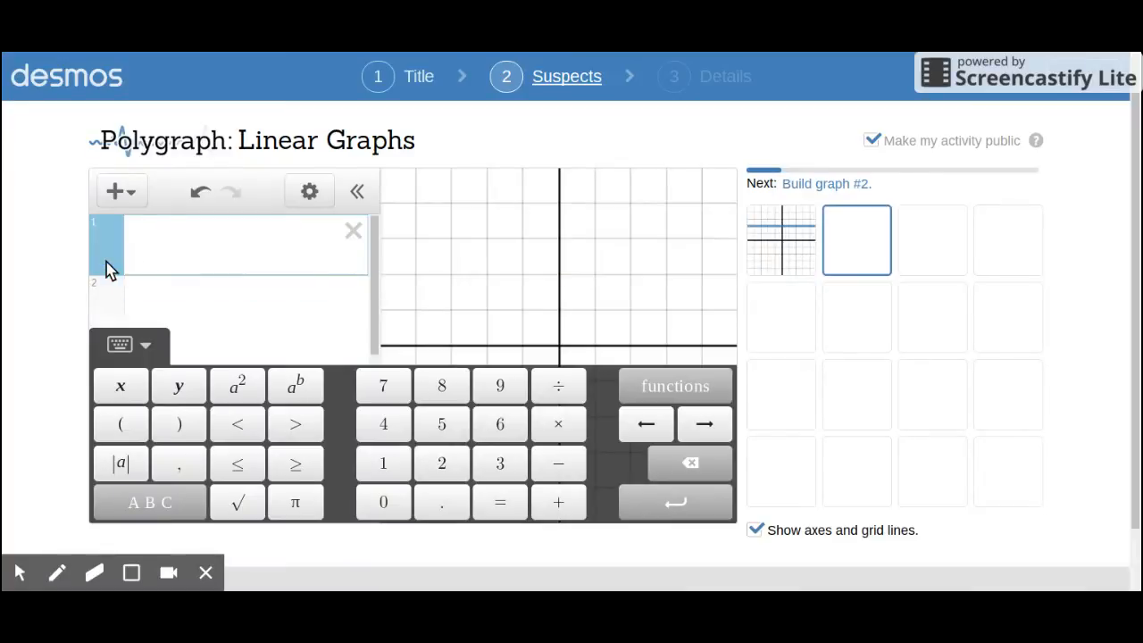
{"action": "type", "text": "y="}
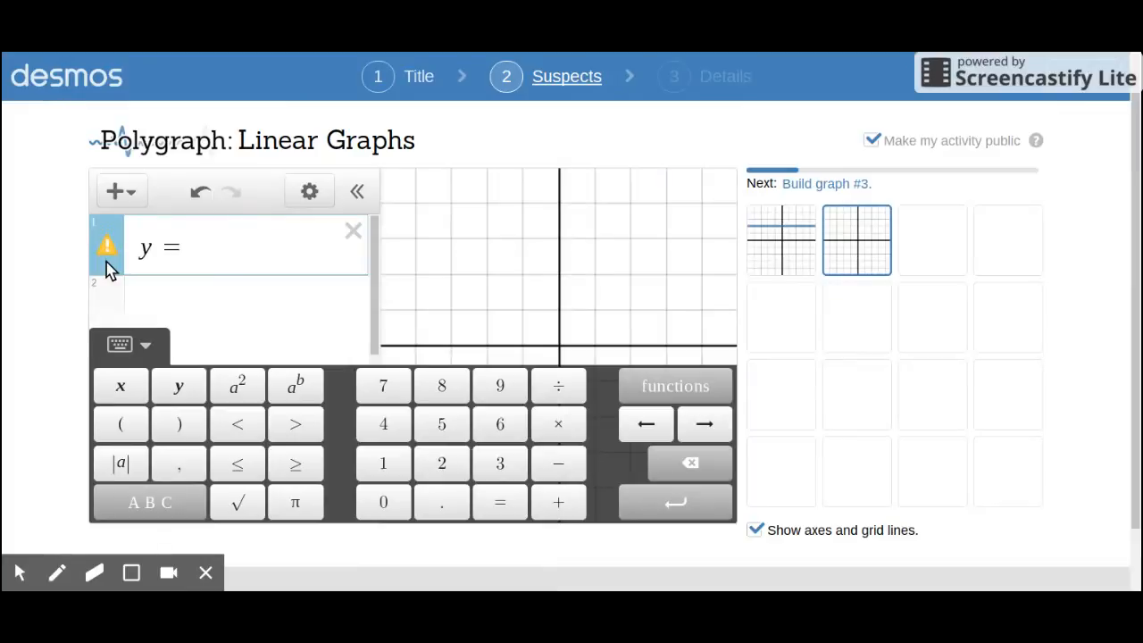
{"action": "type", "text": "-4"}
{"action": "key", "text": "Return"}
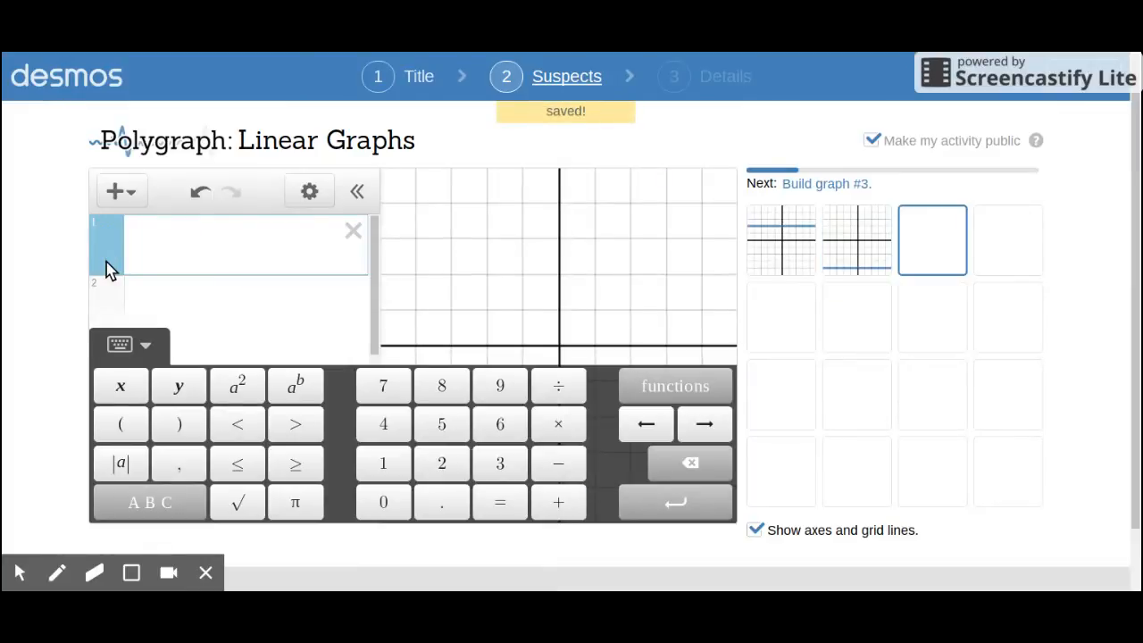
Step: Build suspect graphs 3 and 4 as the vertical lines x=1 and x=0
{"action": "type", "text": "x"}
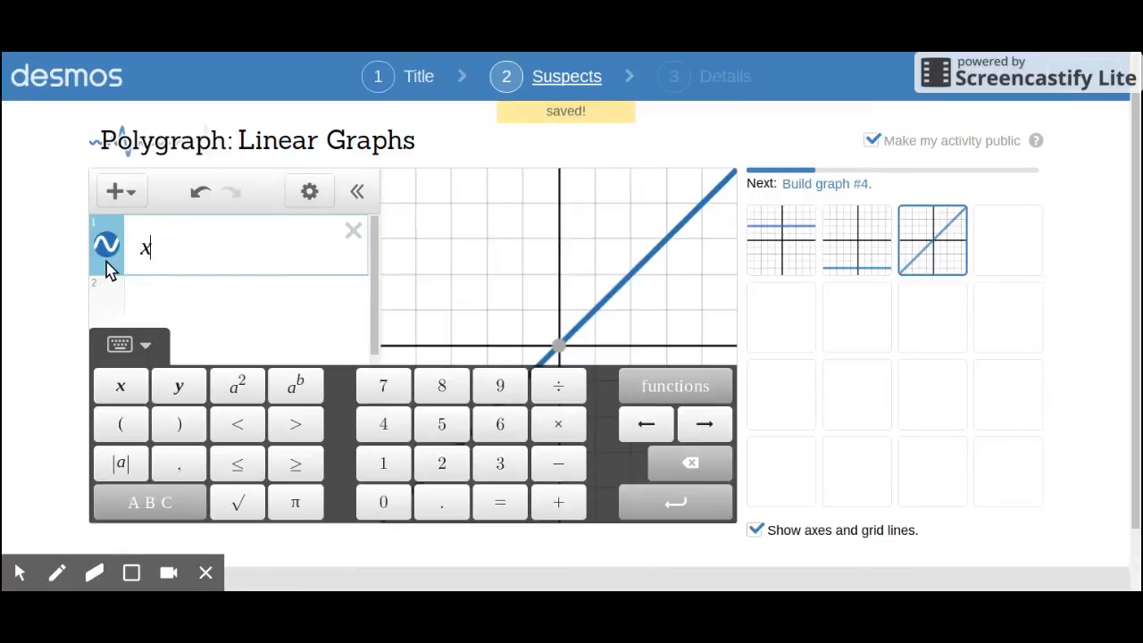
{"action": "type", "text": "=1"}
{"action": "key", "text": "Return"}
{"action": "type", "text": "x=0"}
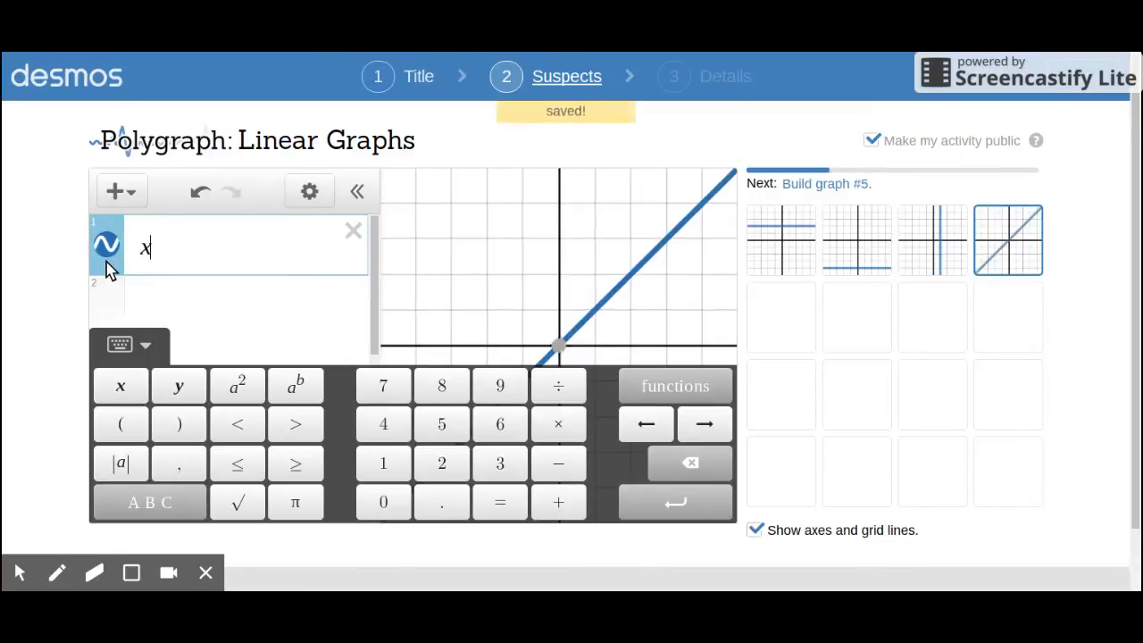
{"action": "key", "text": "Return"}
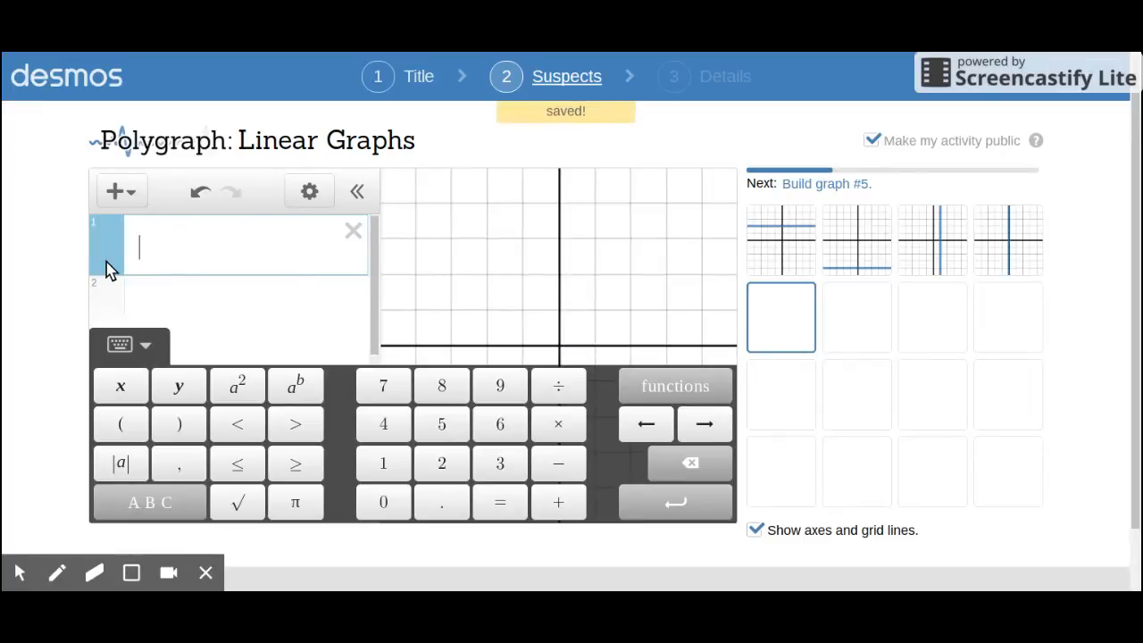
Step: Build suspect graphs 5 and 6 as the diagonal lines y=x and y=-x
{"action": "type", "text": "y=x"}
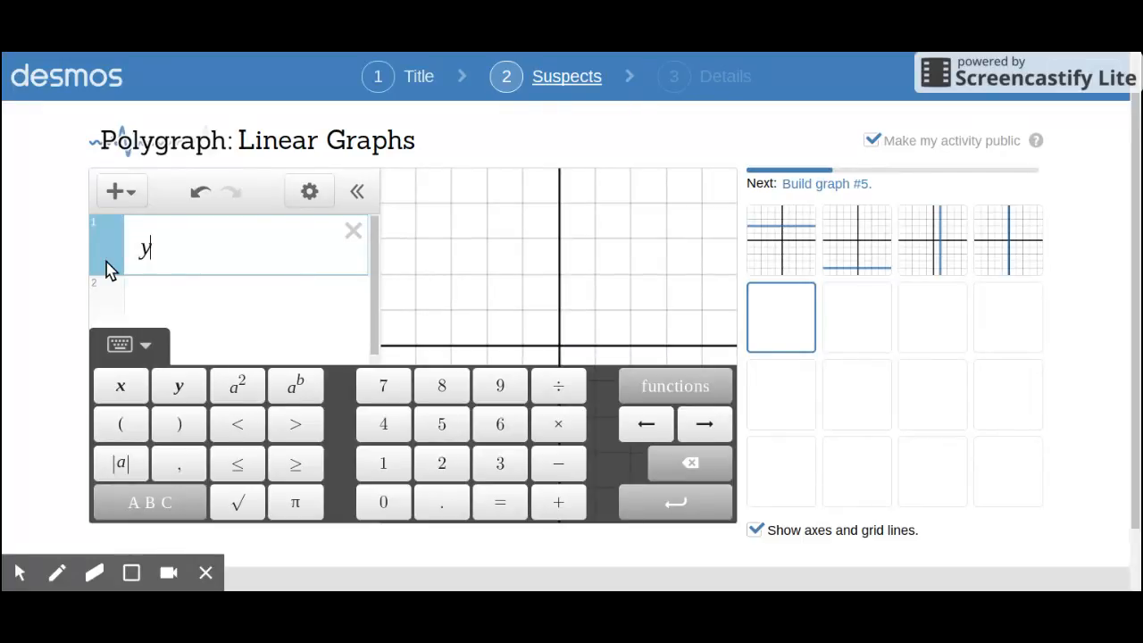
{"action": "key", "text": "Return"}
{"action": "type", "text": "y="}
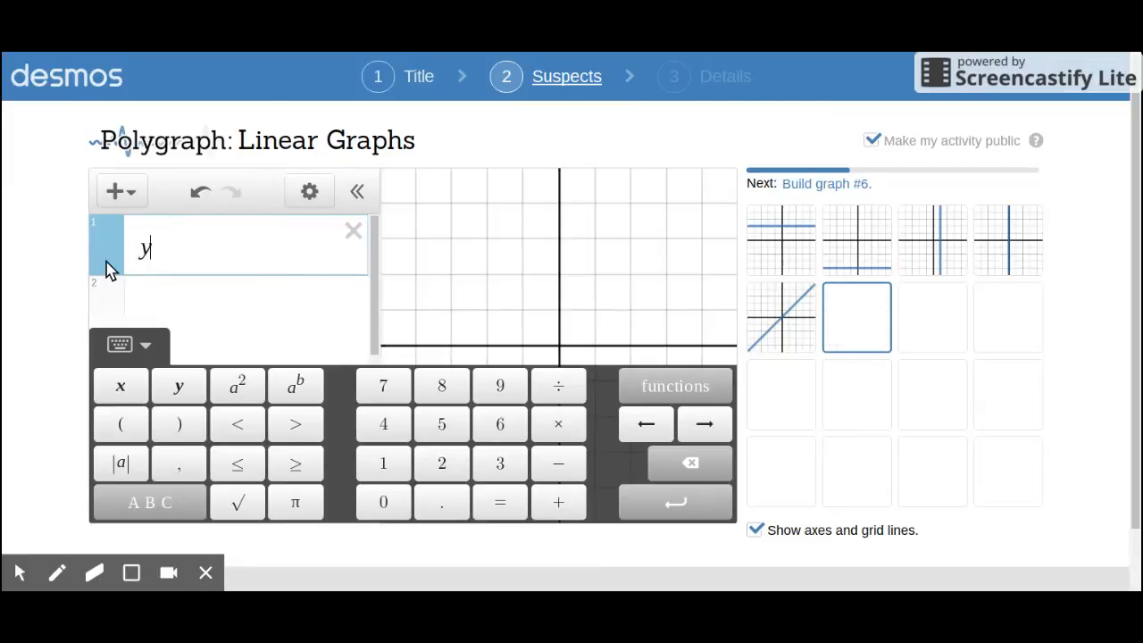
{"action": "type", "text": "-x"}
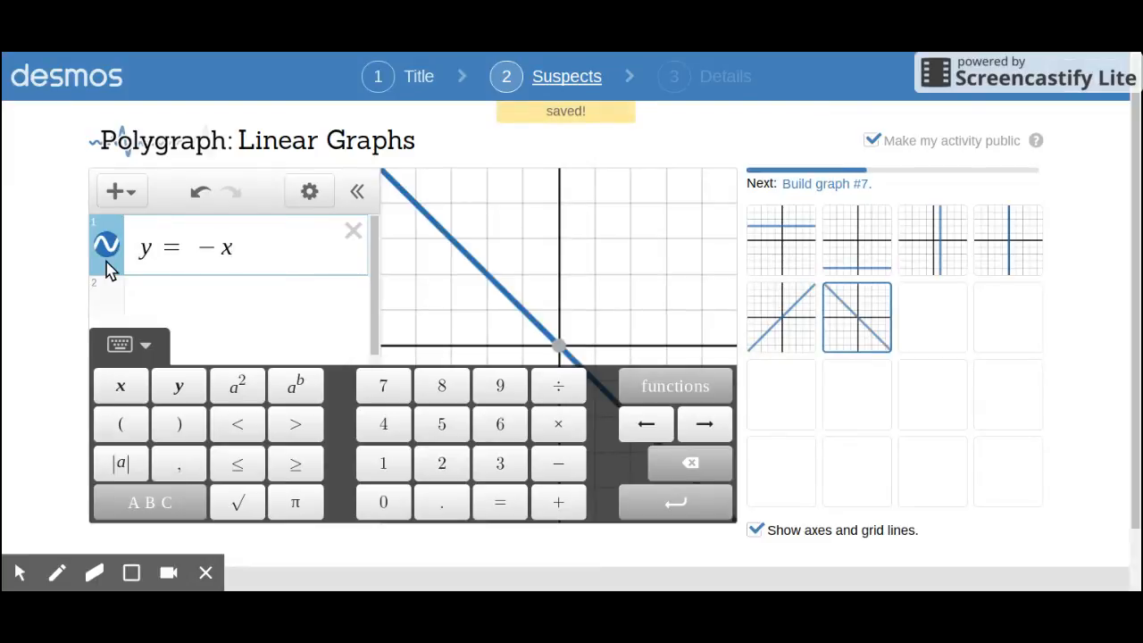
Step: Build suspect graphs 7 and 8 as the lines y=2x and y=-2x
{"action": "key", "text": "Return"}
{"action": "type", "text": "y=2x"}
{"action": "key", "text": "Return"}
{"action": "type", "text": "y=-2x"}
{"action": "key", "text": "Return"}
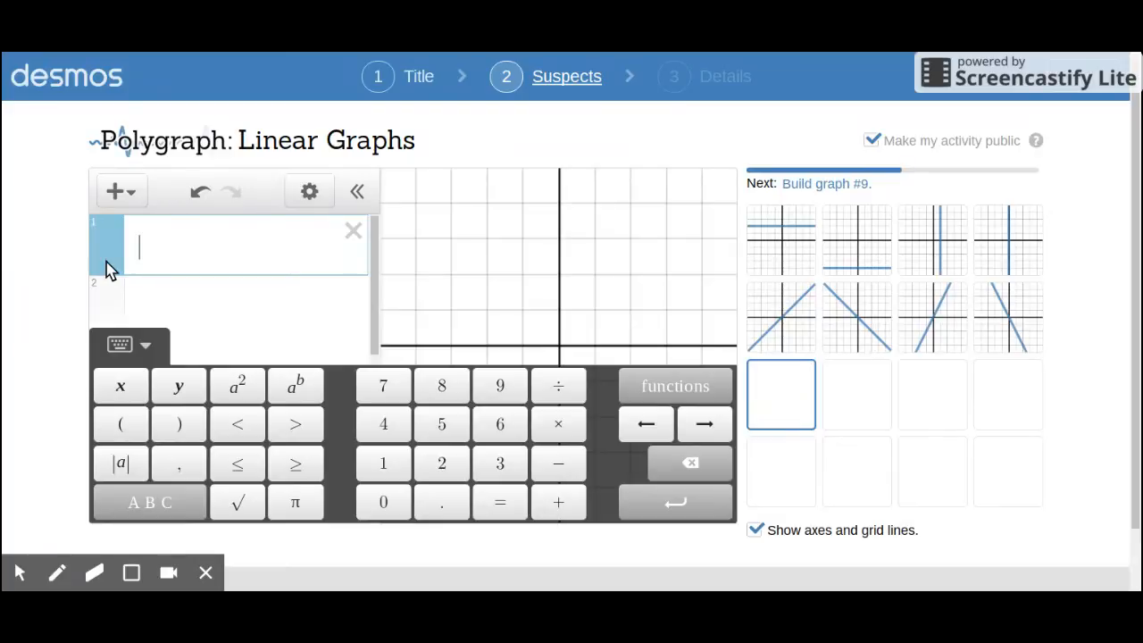
Step: Build suspect graphs 9 and 10 as the lines y=3x+1 and y=-3x-1
{"action": "type", "text": "y = "}
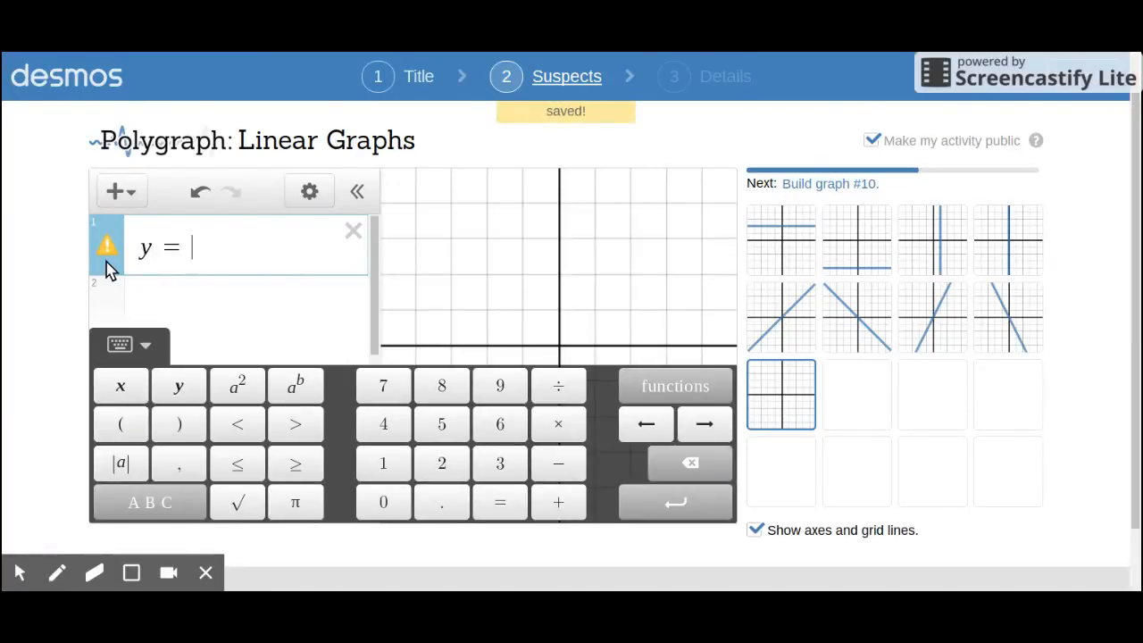
{"action": "type", "text": "3x + 1"}
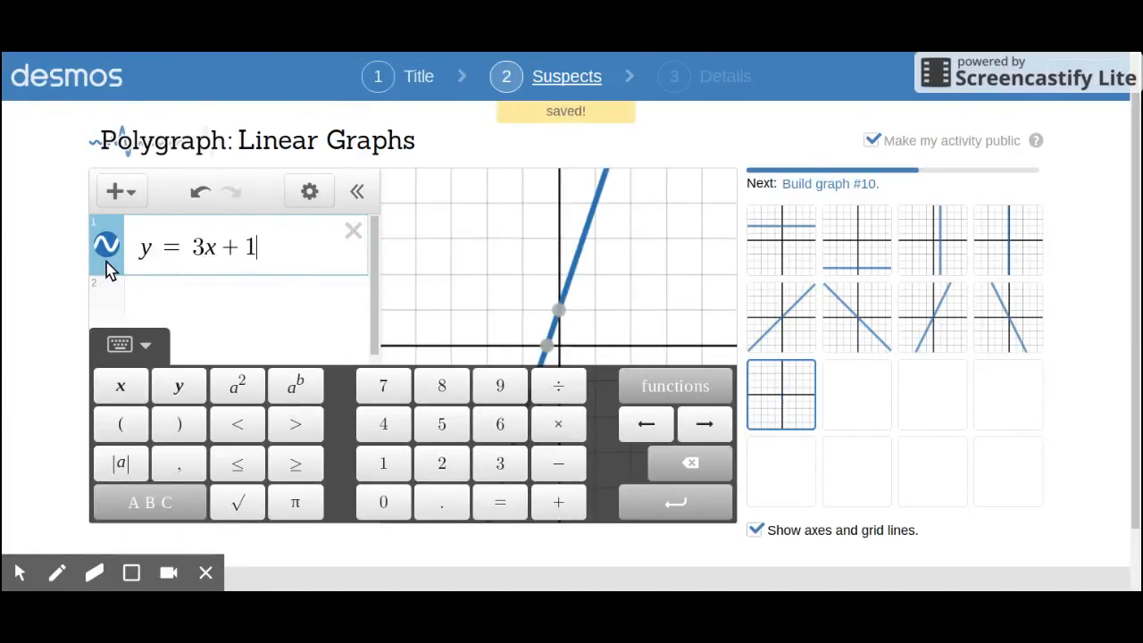
{"action": "key", "text": "Return"}
{"action": "type", "text": "y=-3x-1"}
{"action": "key", "text": "Return"}
Step: Build suspect graphs 11 and 12 as the lines y=2x+2 and y=-2x+3
{"action": "type", "text": "y=2x+2"}
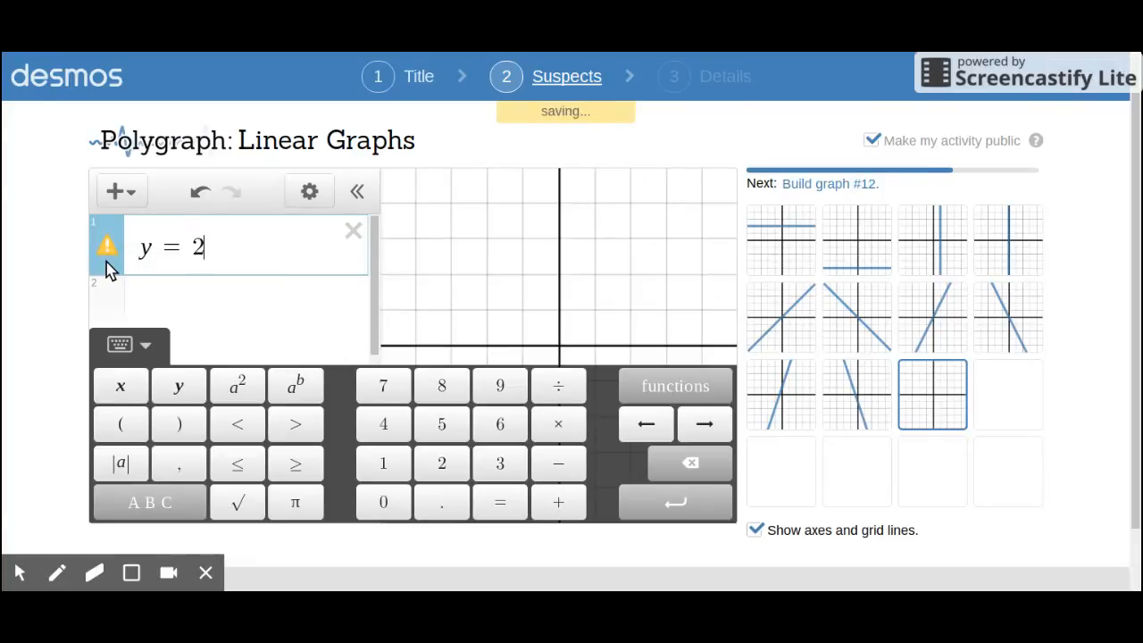
{"action": "key", "text": "Return"}
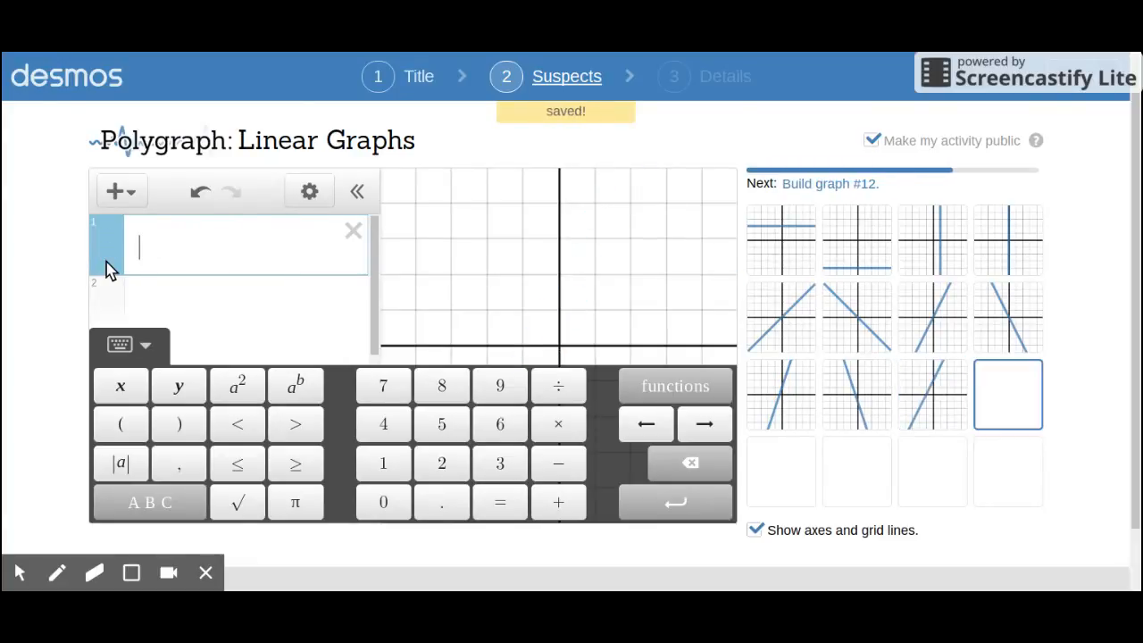
{"action": "type", "text": "y=-2x"}
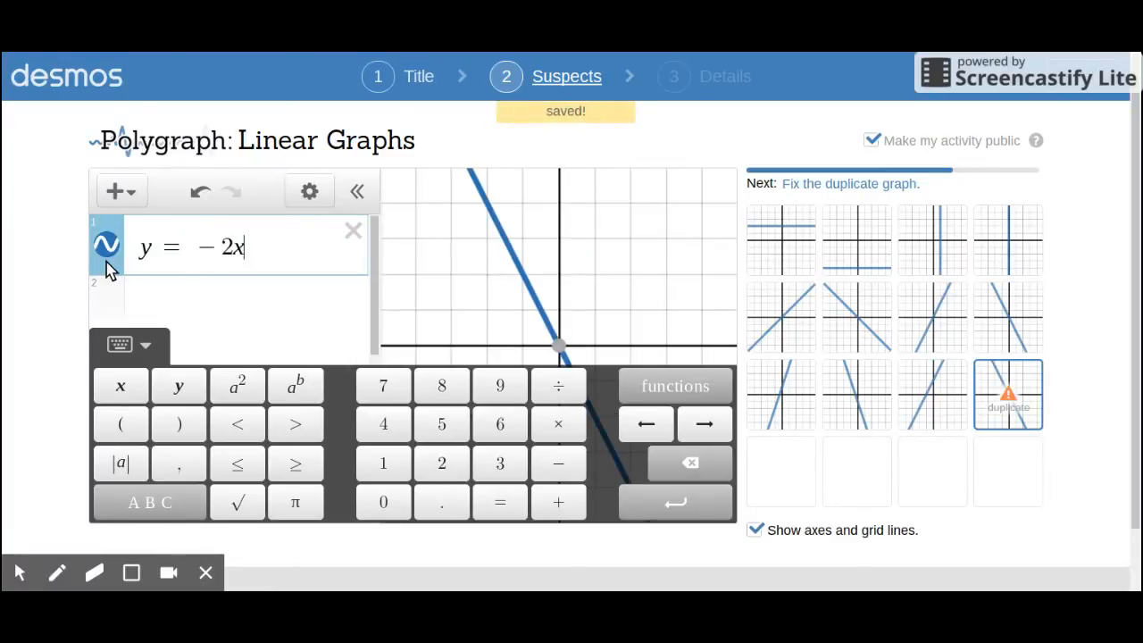
{"action": "type", "text": "+3"}
{"action": "key", "text": "Return"}
Step: Build suspect graph 13 as the line y=(3/4)x+1, with 3/4 as a fraction coefficient
{"action": "type", "text": "y="}
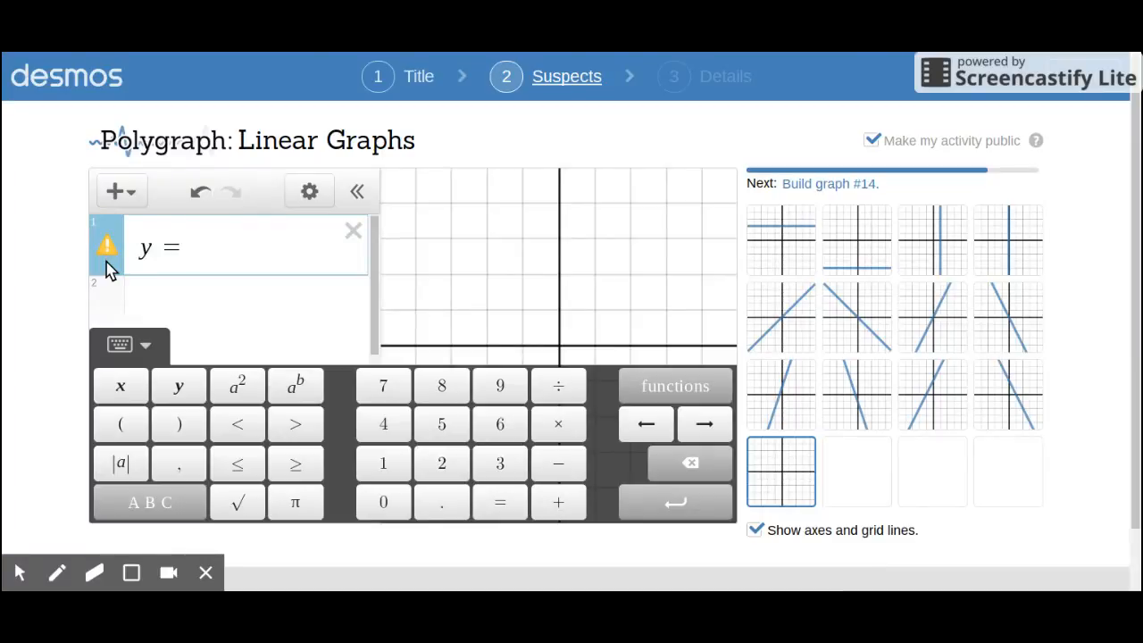
{"action": "type", "text": "3/4"}
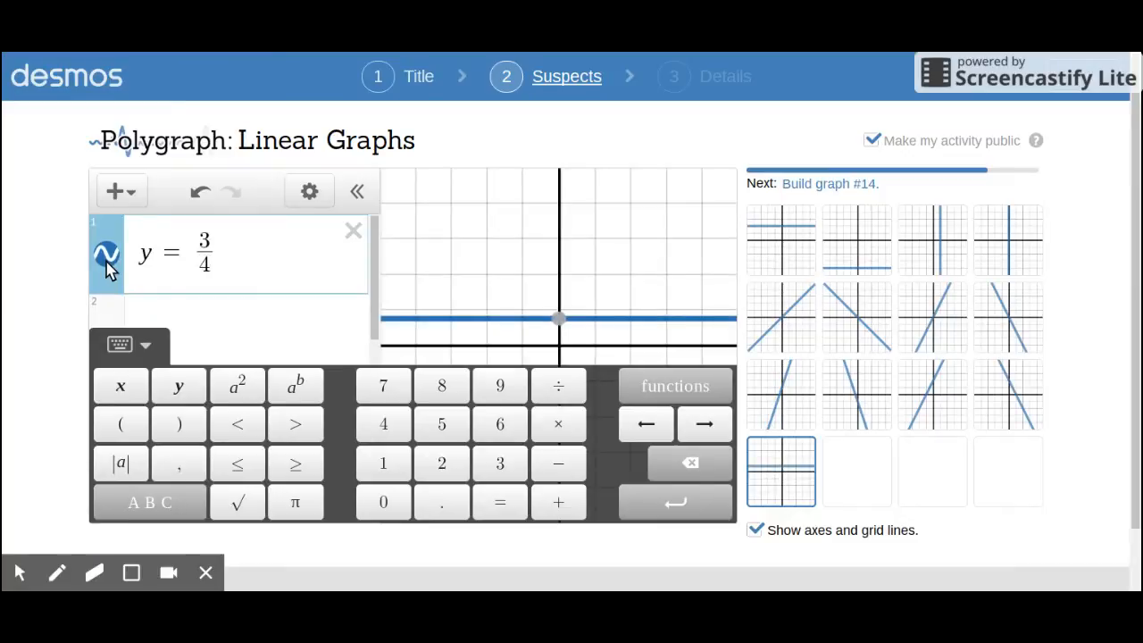
{"action": "key", "text": "Right"}
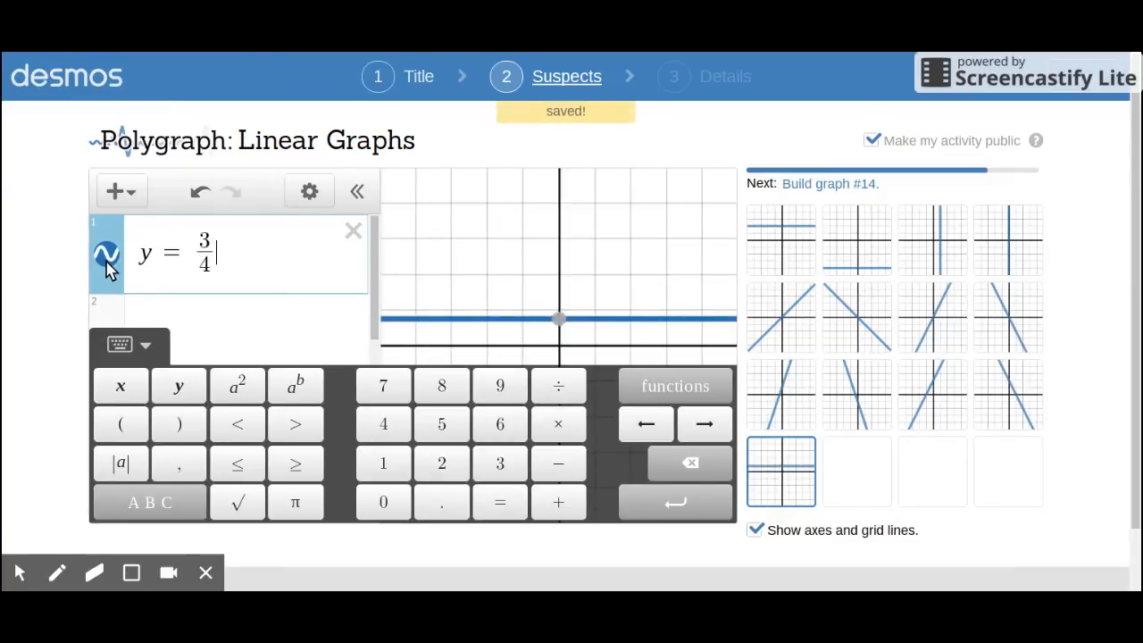
{"action": "type", "text": "x"}
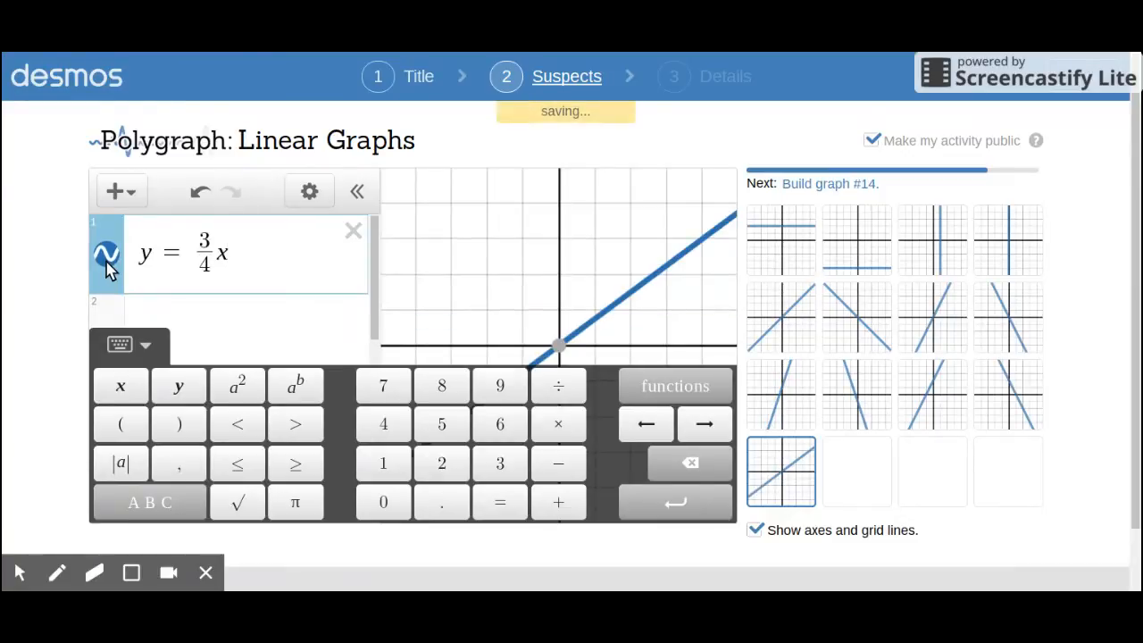
{"action": "type", "text": "+1"}
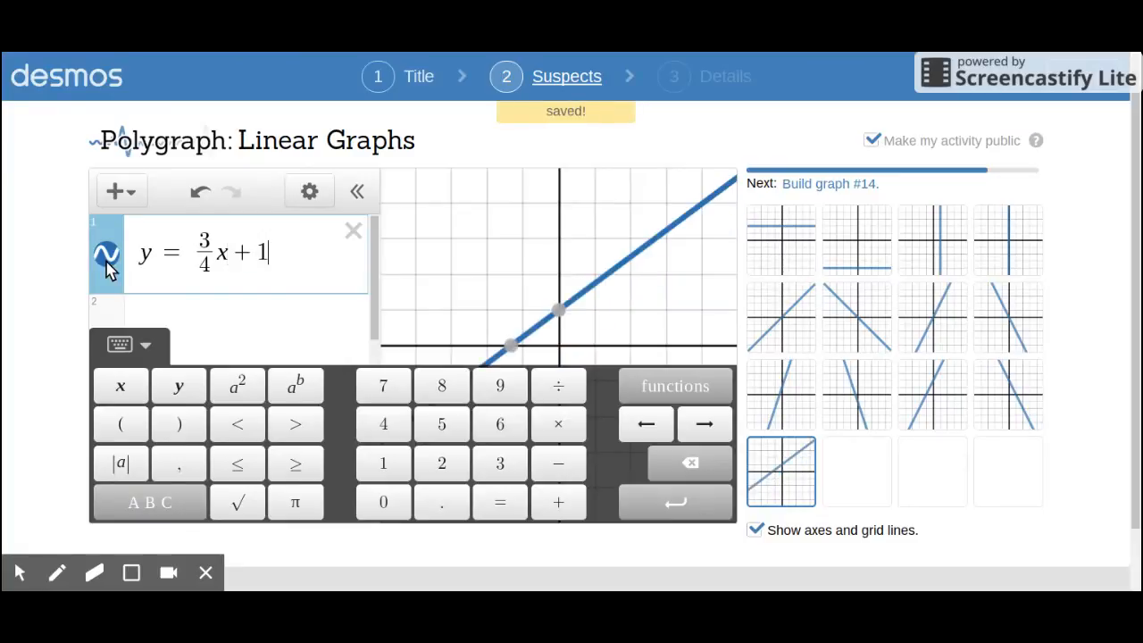
{"action": "key", "text": "Return"}
Step: Enter y=-3/(4+1) as the equation of suspect graph 14
{"action": "type", "text": "y="}
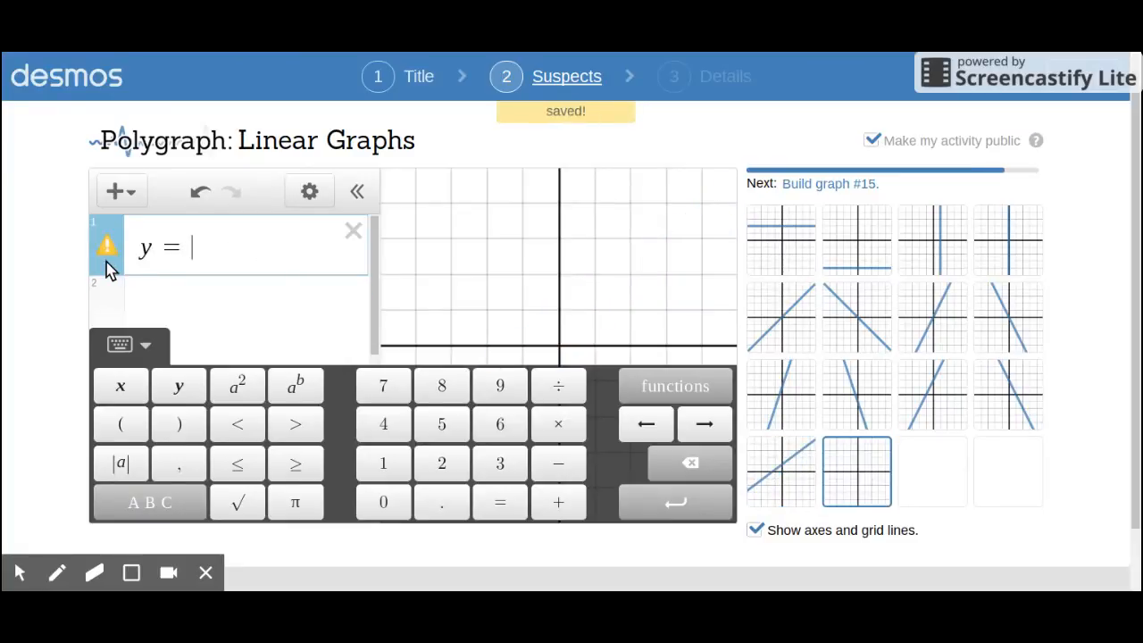
{"action": "type", "text": "-3/"}
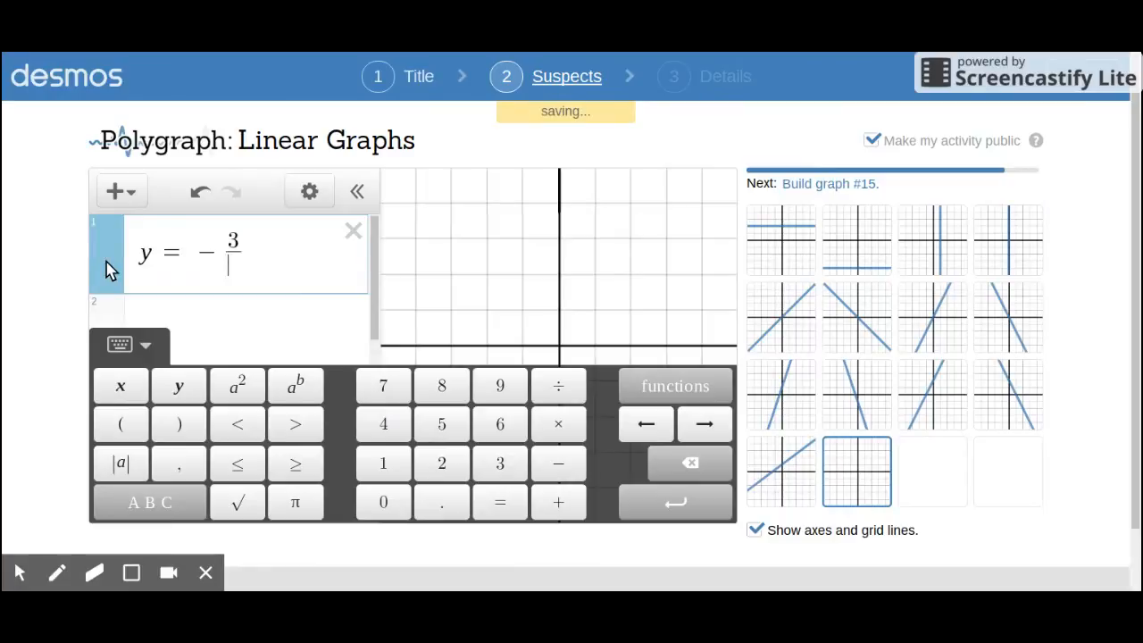
{"action": "type", "text": "4+1"}
{"action": "key", "text": "Return"}
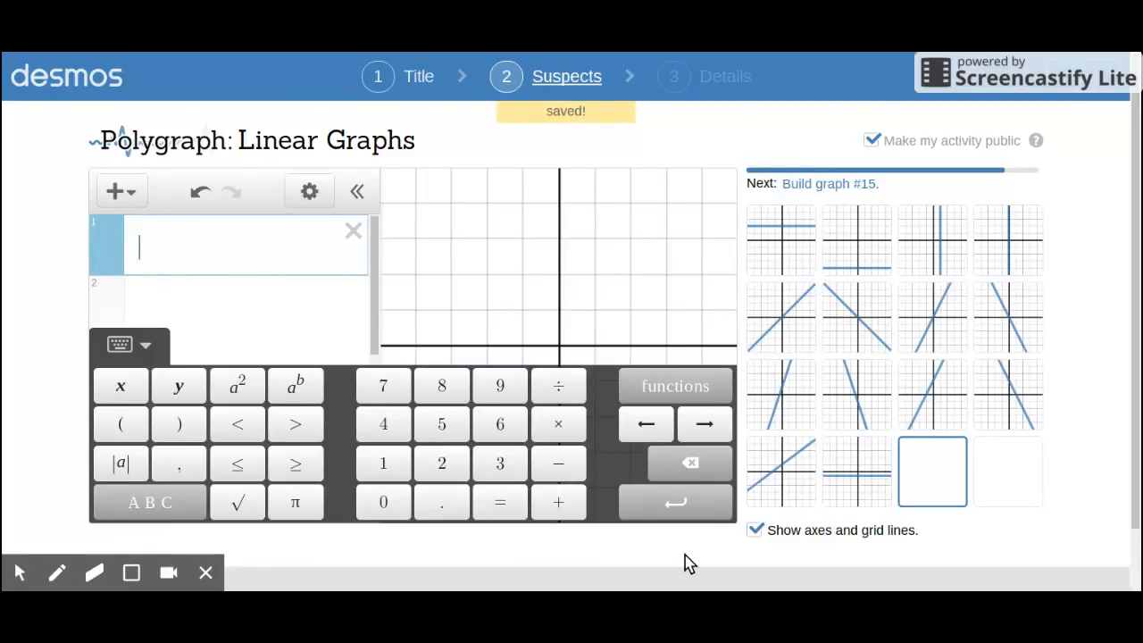
Step: Correct the equation of suspect graph 14 to y=-(3/4)x+1, with x and +1 outside the fraction
{"action": "left_click", "coordinate": [846, 480]}
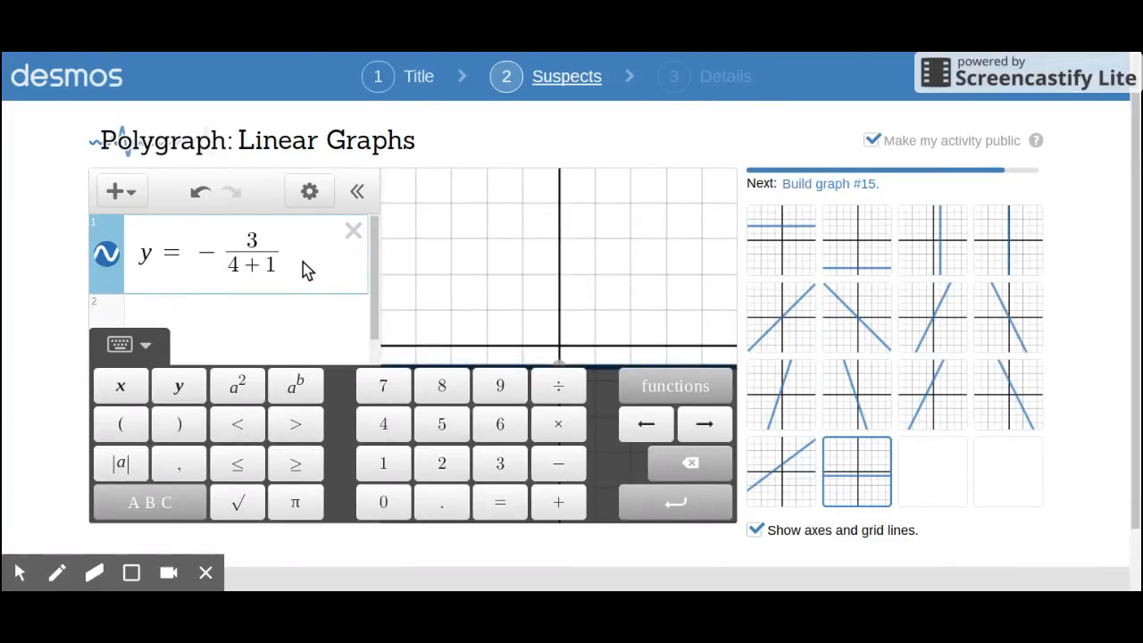
{"action": "key", "text": "BackSpace"}
{"action": "key", "text": "BackSpace"}
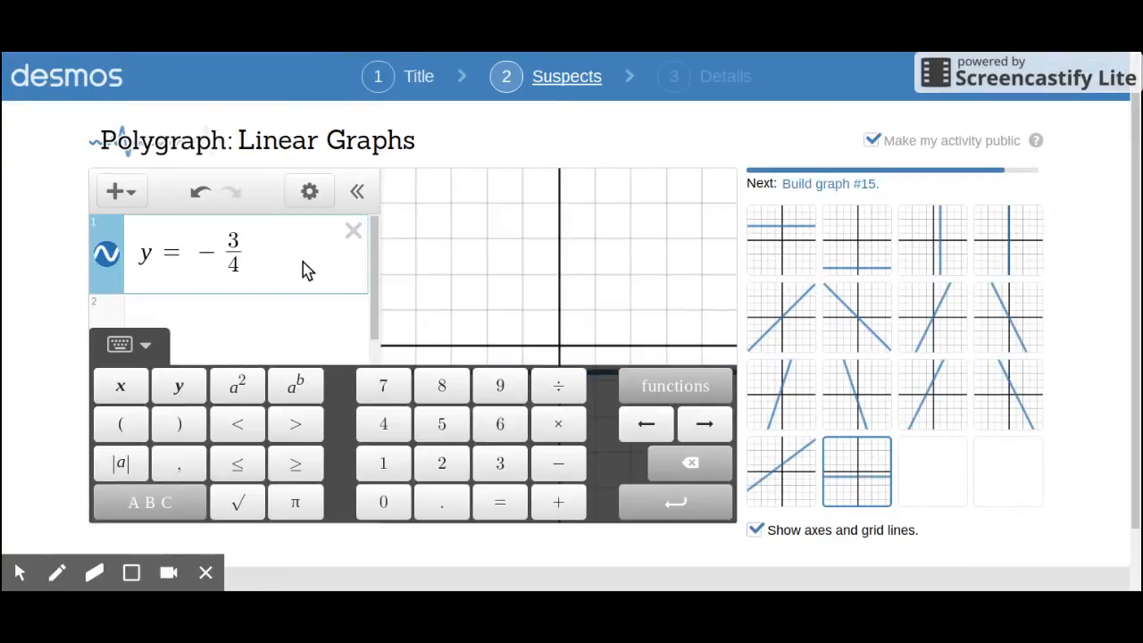
{"action": "key", "text": "Right"}
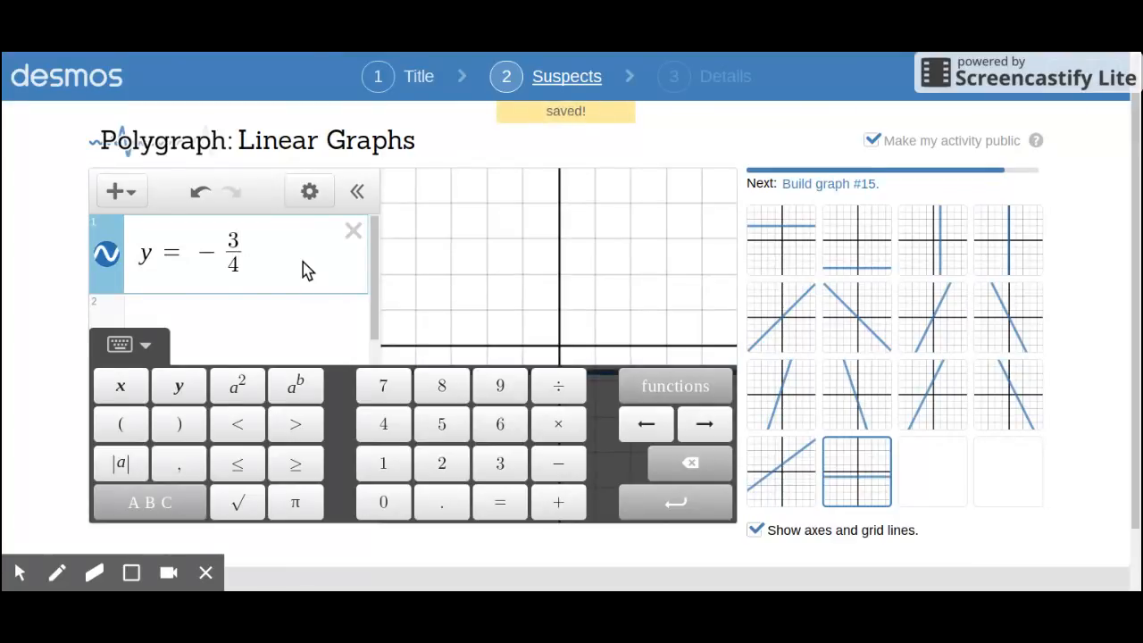
{"action": "type", "text": "x+1"}
{"action": "key", "text": "Return"}
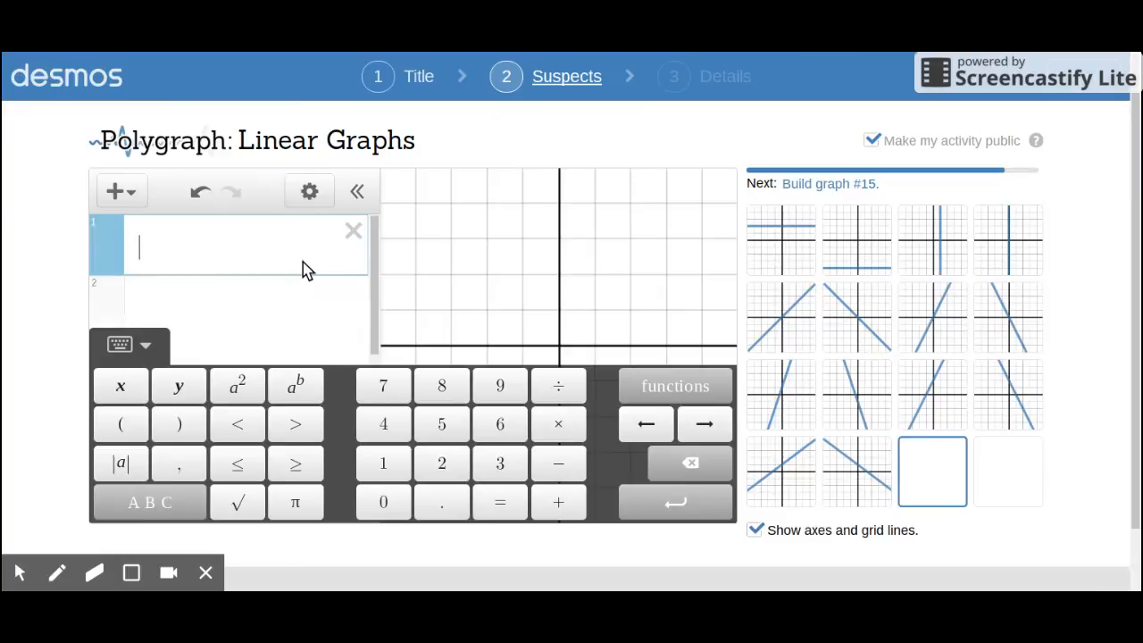
Step: Build suspect graph 15 as the line y=(2/3)x, keeping x outside the fraction
{"action": "type", "text": "y="}
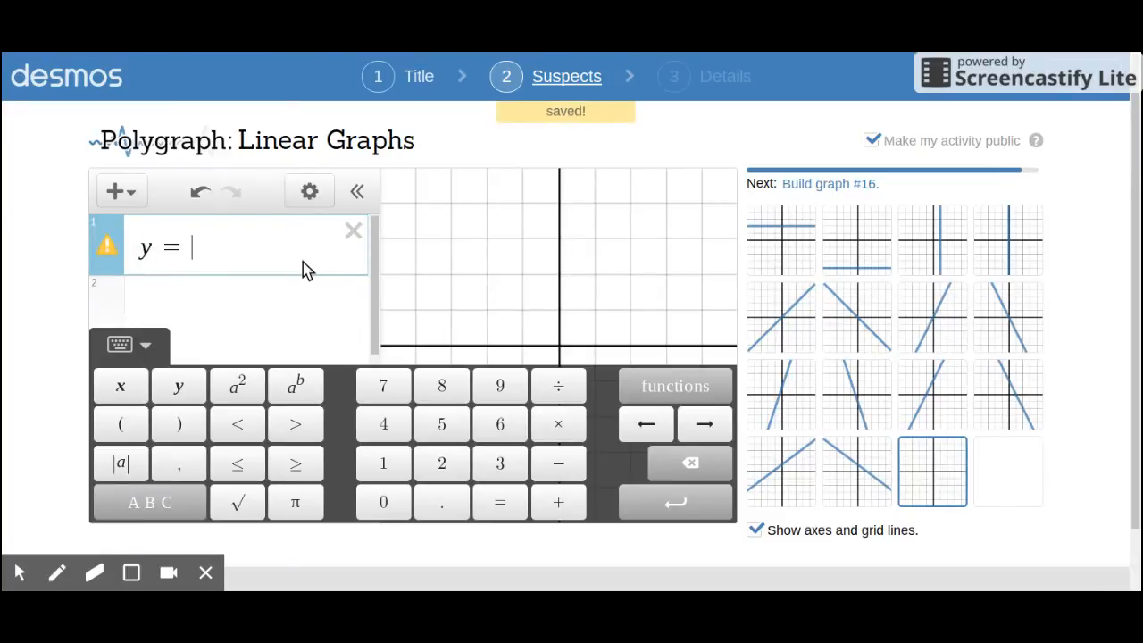
{"action": "type", "text": "2/3"}
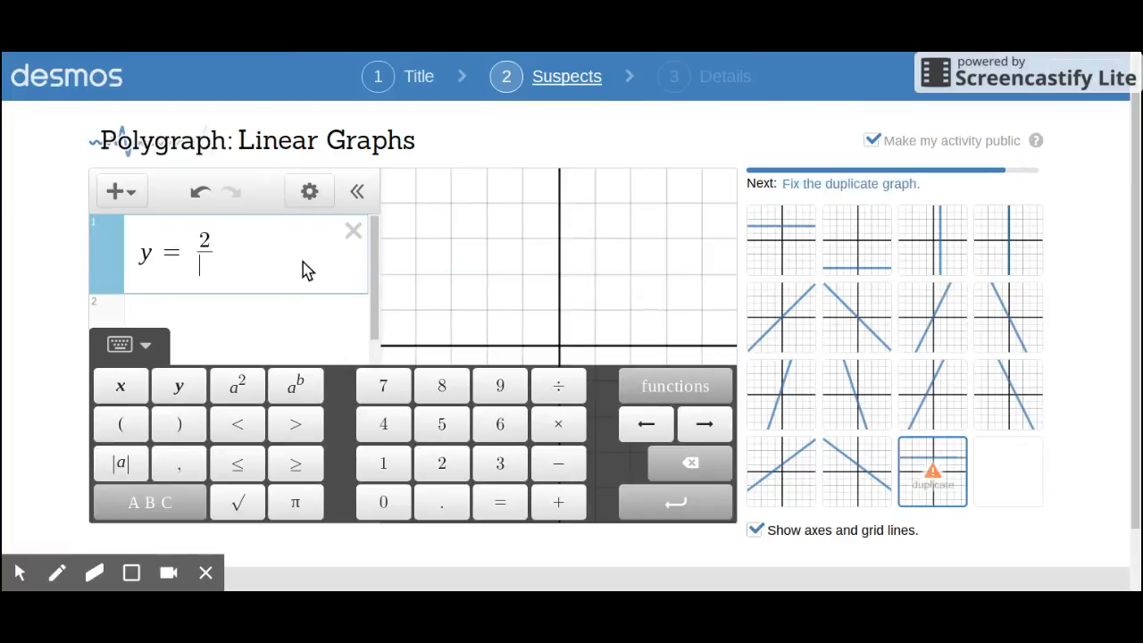
{"action": "type", "text": "x"}
{"action": "key", "text": "BackSpace"}
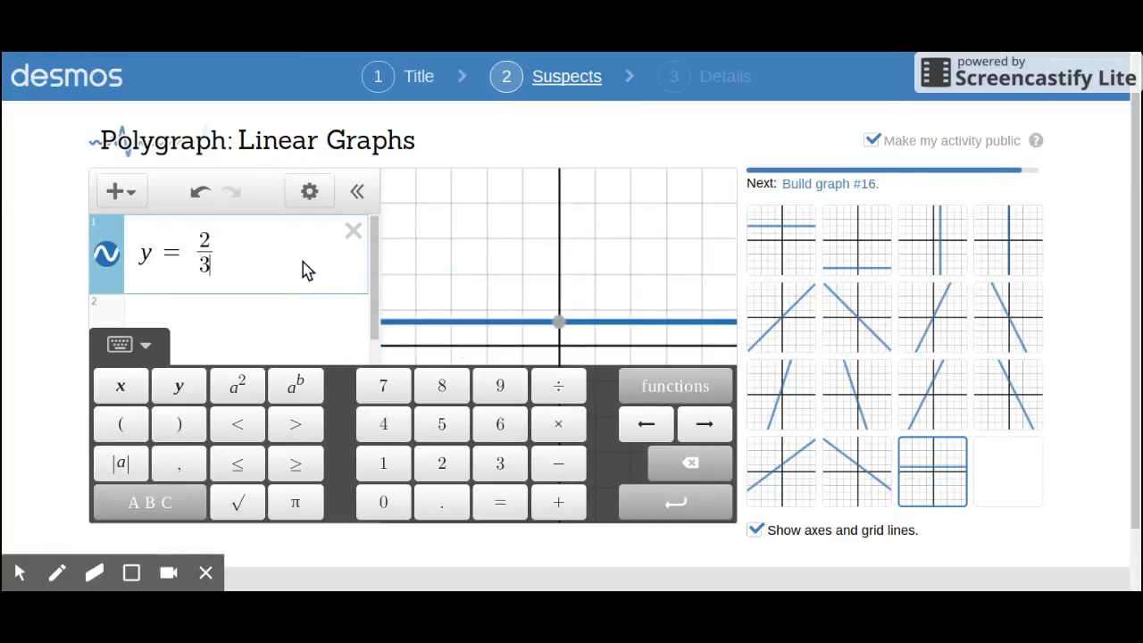
{"action": "key", "text": "Right"}
{"action": "type", "text": "x"}
{"action": "key", "text": "Return"}
Step: Build suspect graph 16 as the line y=-(2/3)x, keeping x outside the fraction
{"action": "type", "text": "y"}
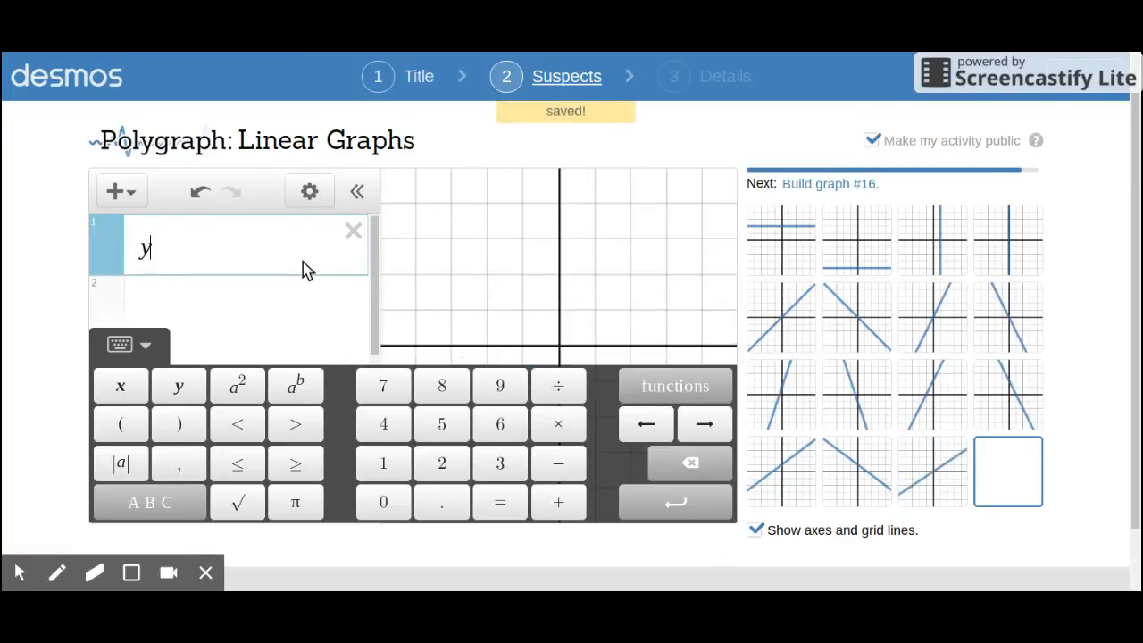
{"action": "type", "text": "=-2"}
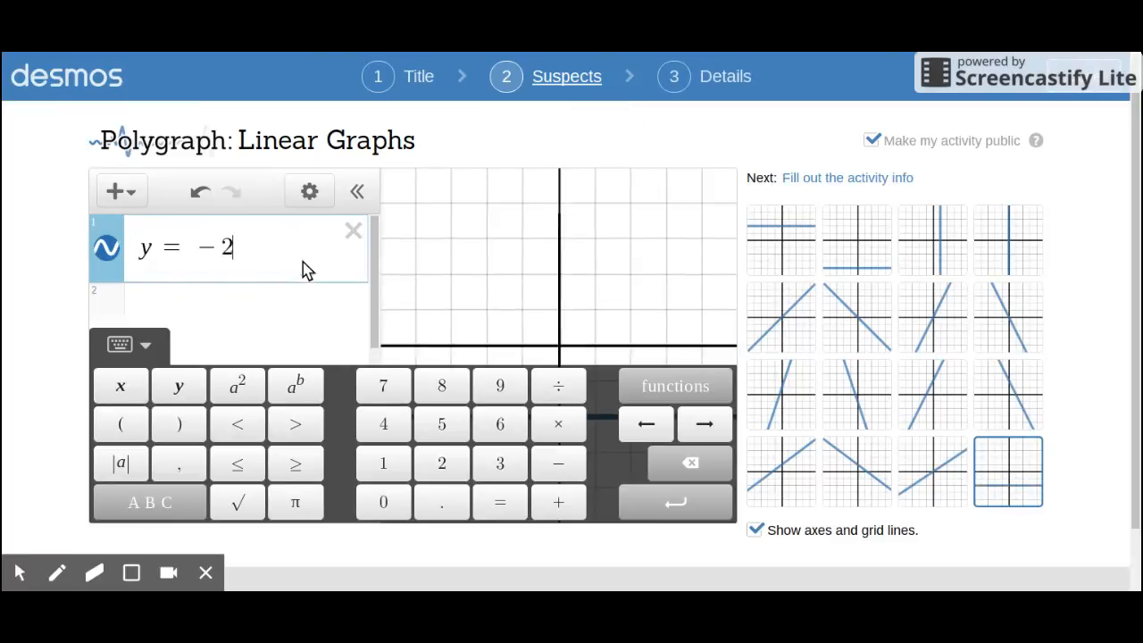
{"action": "type", "text": "/3"}
{"action": "key", "text": "Right"}
{"action": "type", "text": "x"}
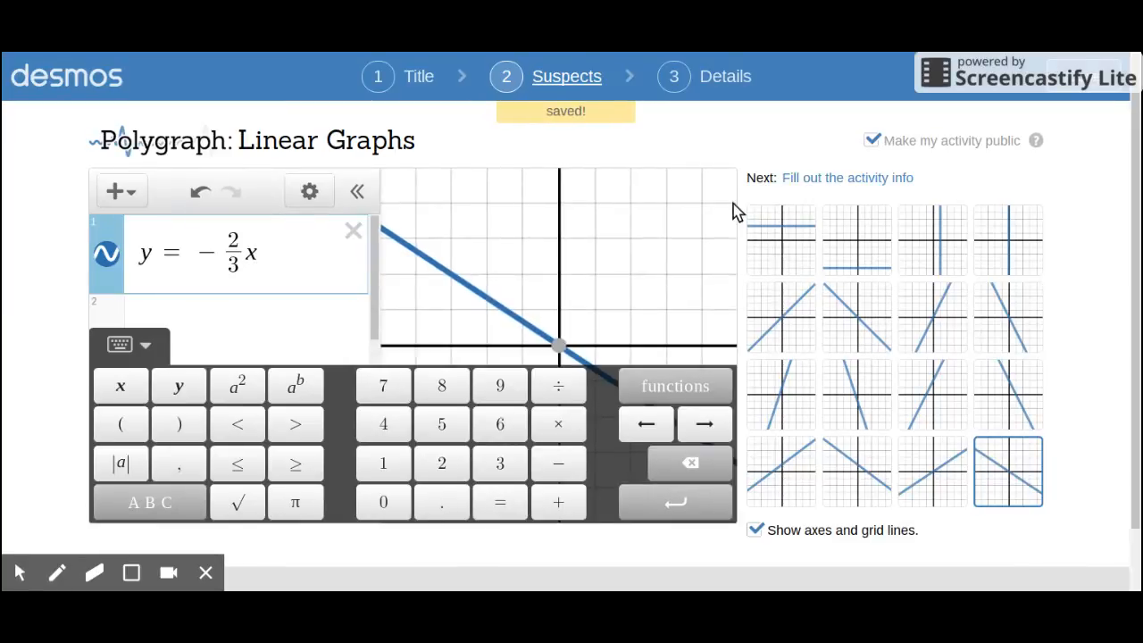
Step: Proceed to the activity details and add the description "A polygraph for only linear graphs."
{"action": "left_click", "coordinate": [861, 180]}
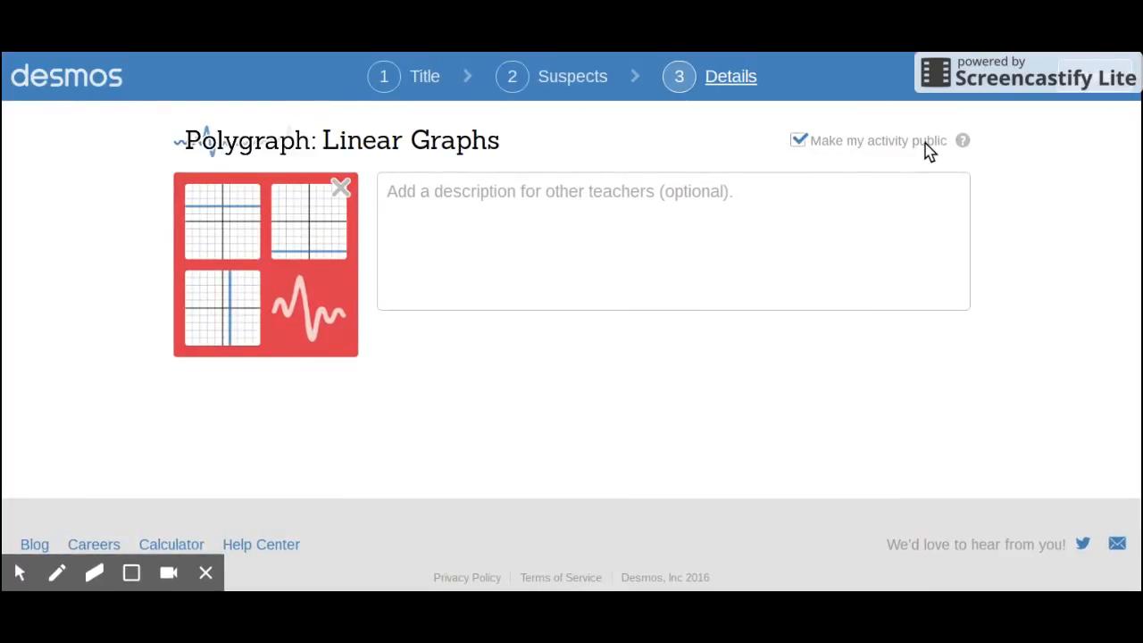
{"action": "left_click", "coordinate": [576, 197]}
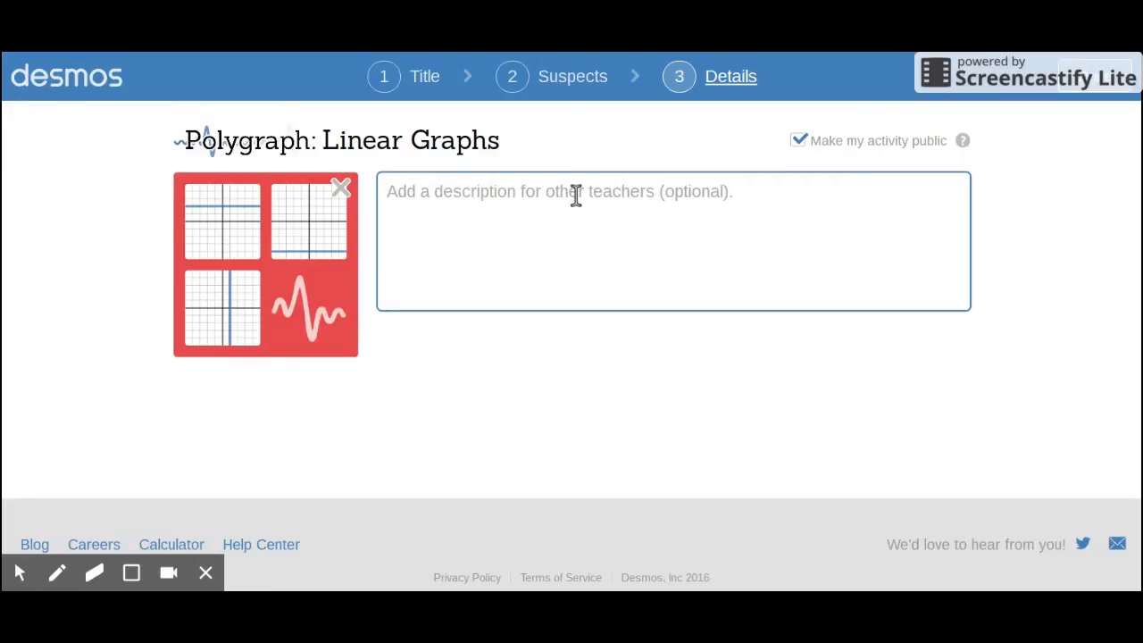
{"action": "type", "text": "A pol"}
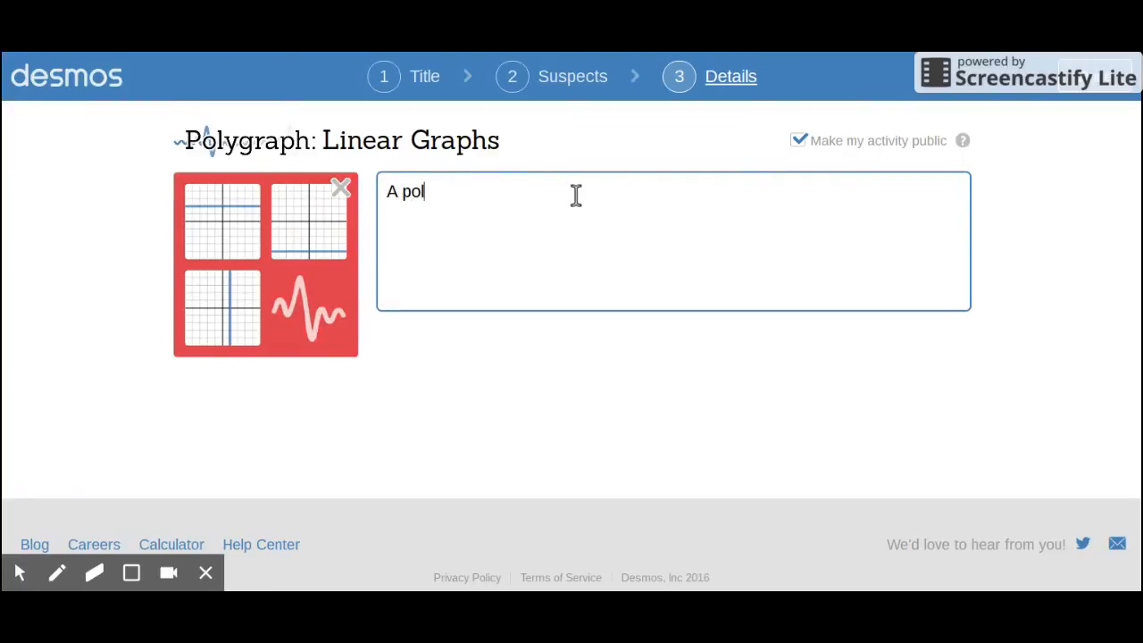
{"action": "type", "text": "ygraph for only linear"}
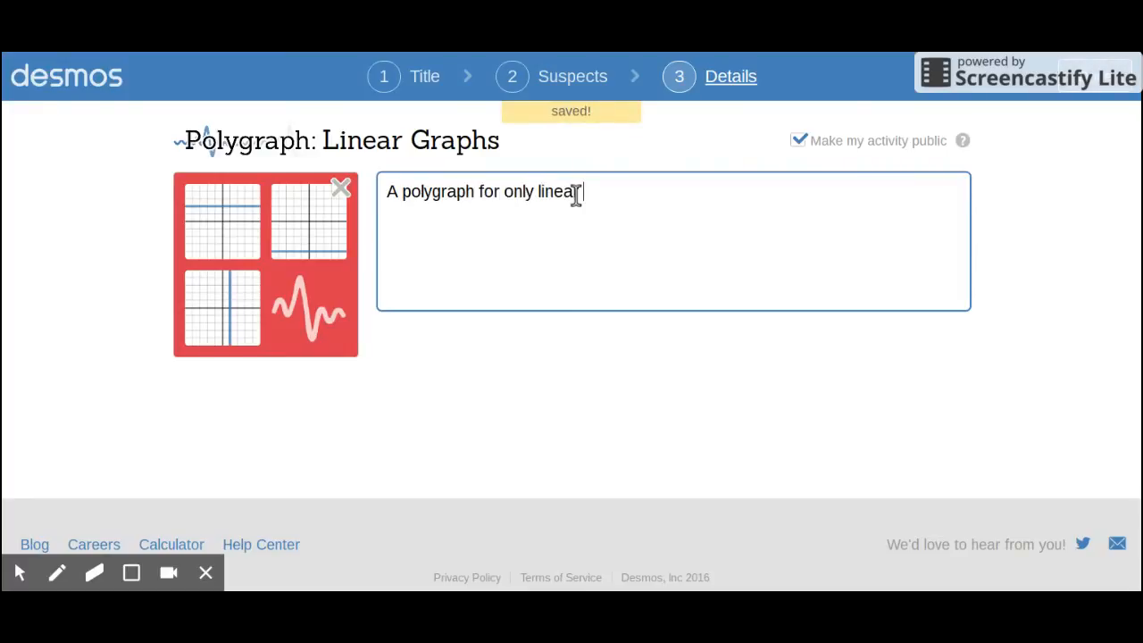
{"action": "type", "text": " graphs."}
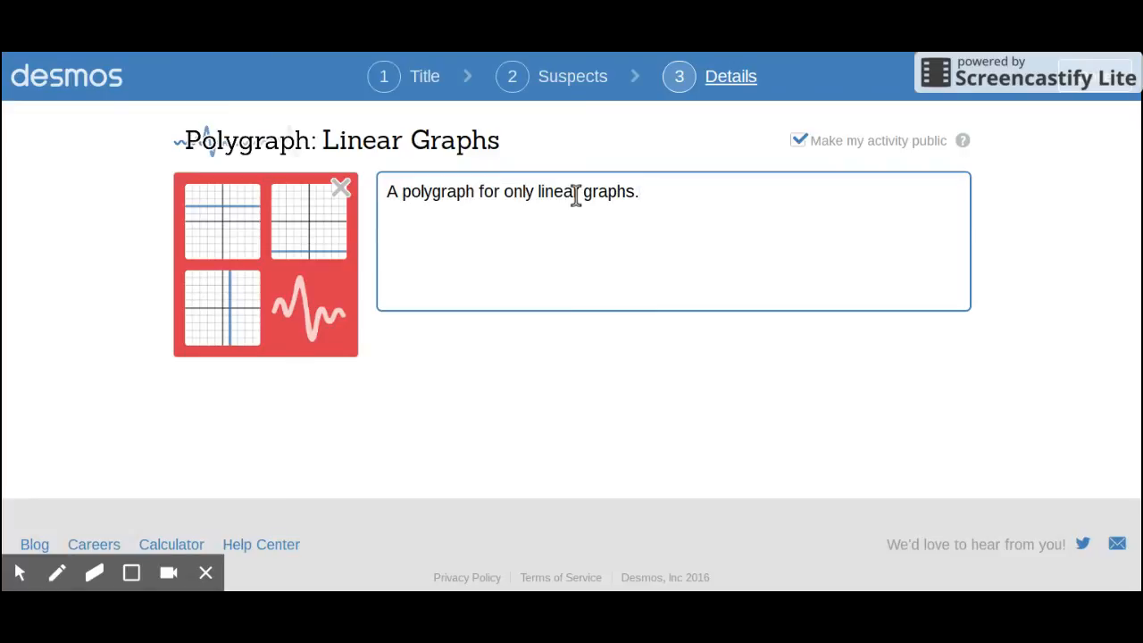
Step: Finish creating the Linear Graphs activity and look over its overview page
{"action": "left_click", "coordinate": [1105, 92]}
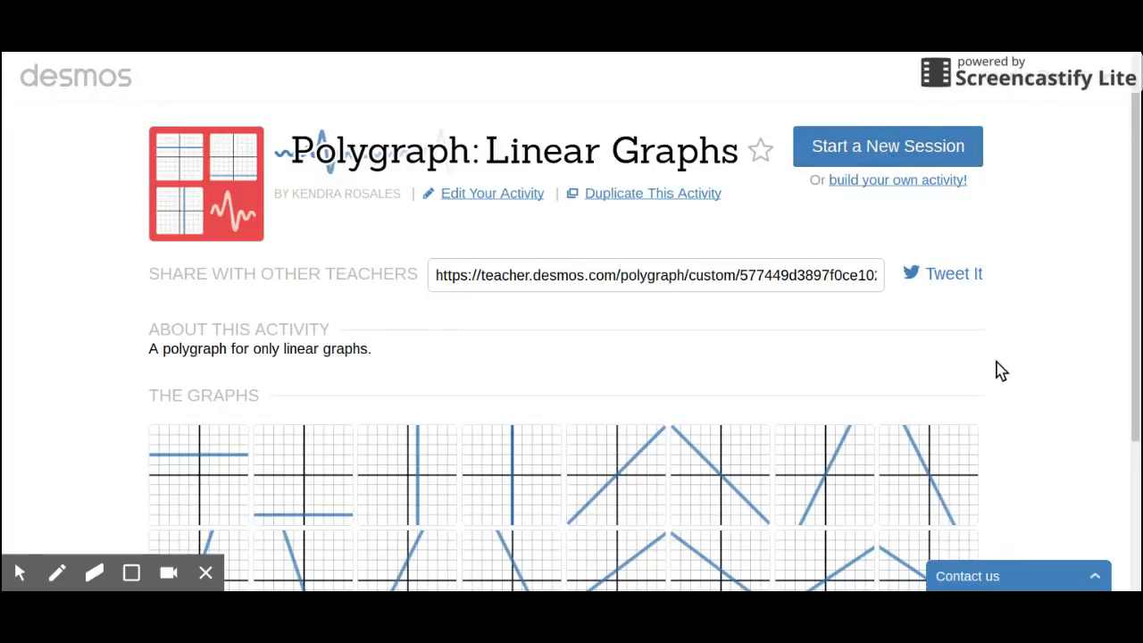
{"action": "scroll", "coordinate": [1001, 371], "scroll_direction": "down", "scroll_amount": 2}
{"action": "scroll", "coordinate": [1001, 372], "scroll_direction": "up", "scroll_amount": 3}
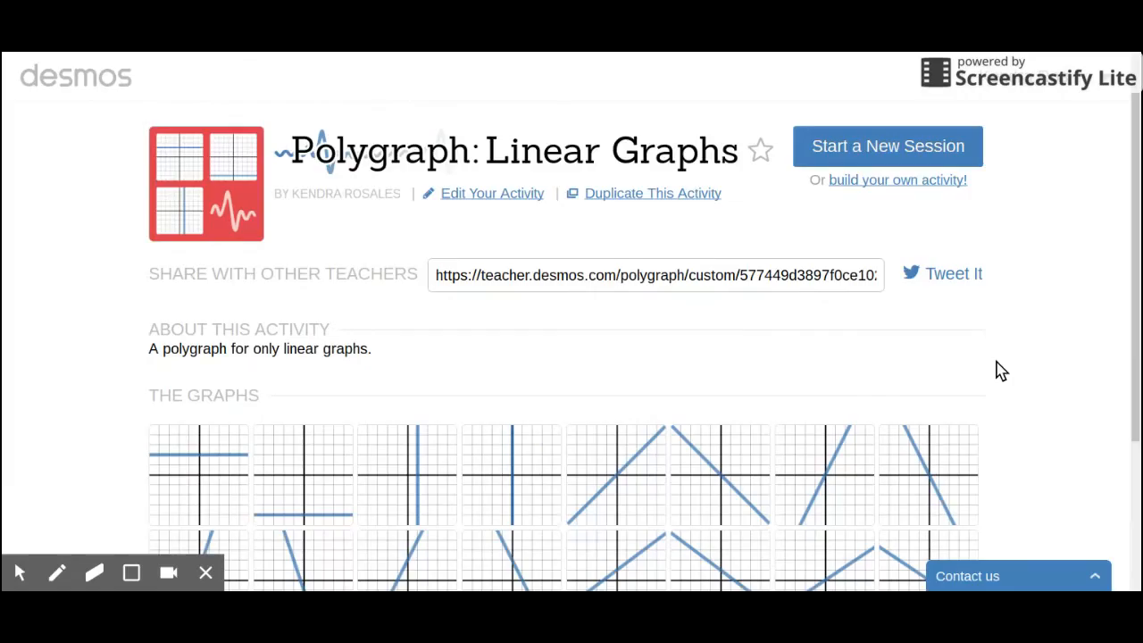